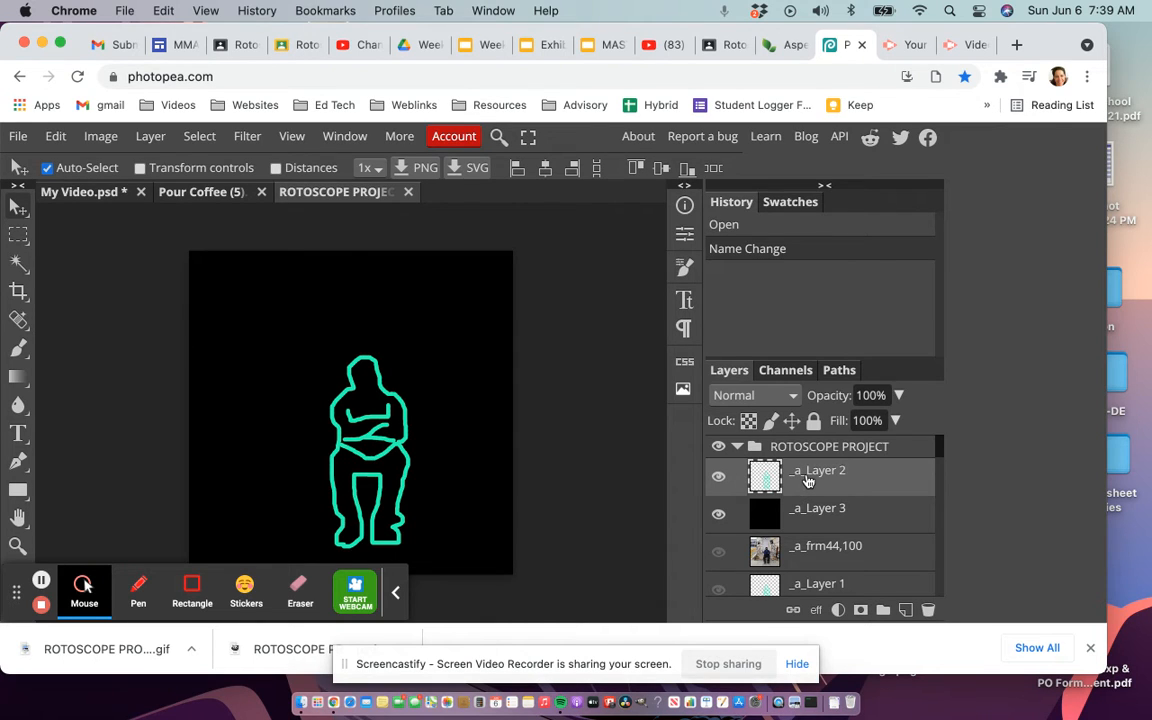
click(154, 136)
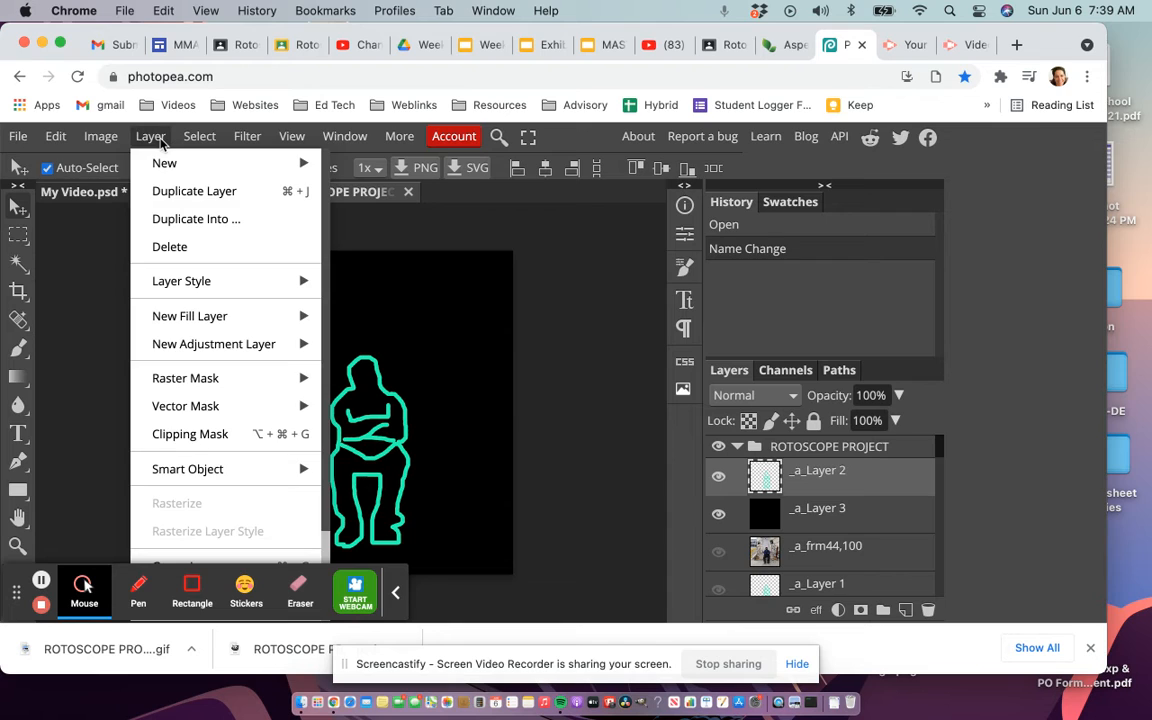
scroll(185, 533, down, 2)
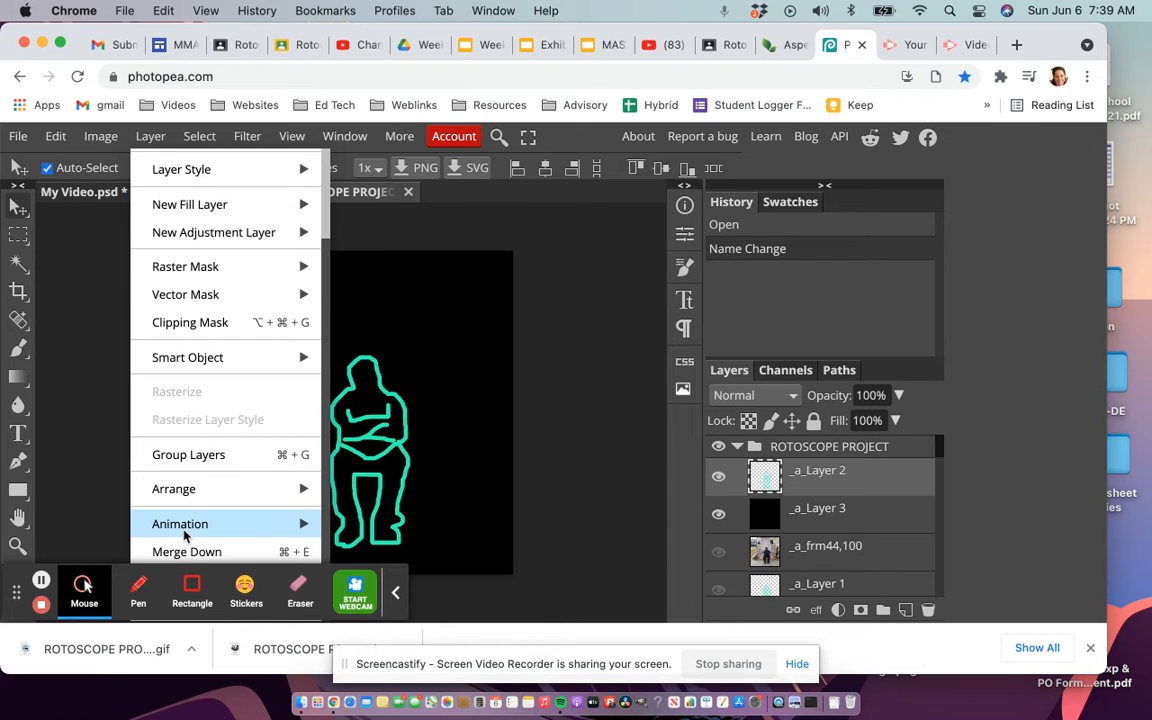
mouse_move(184, 533)
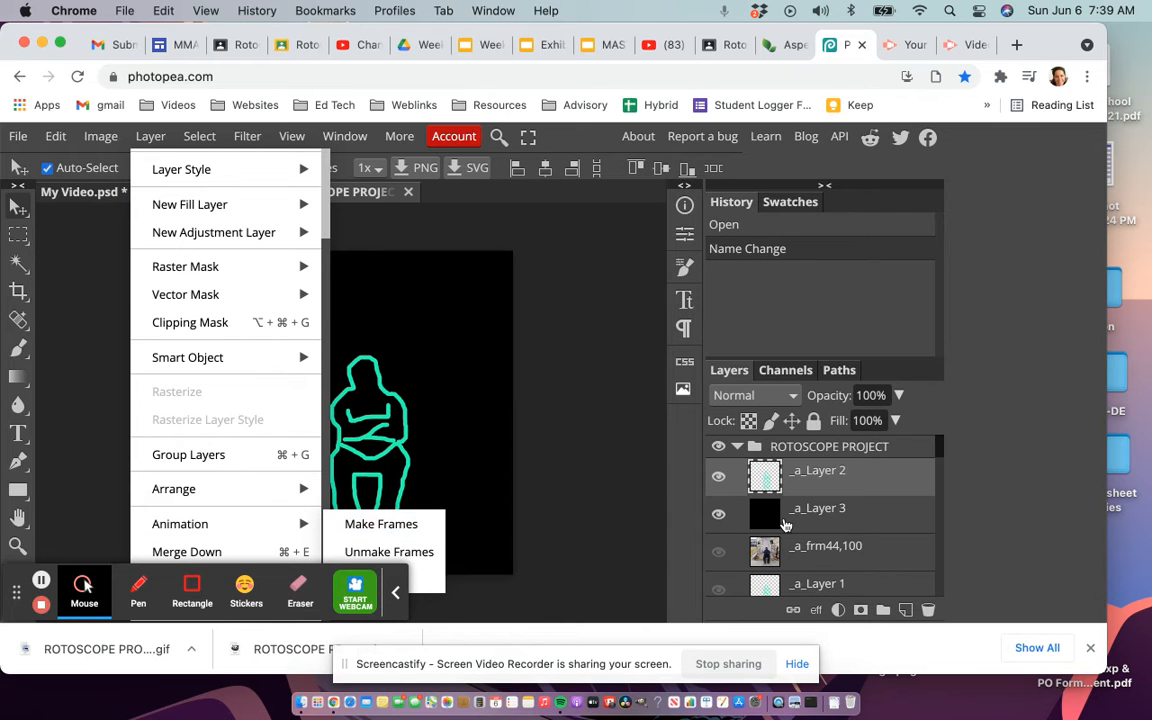
- Select the topmost black _a_Layer 3 and toggle its visibility and that of the outline _a_Layer 2 above it off and back on
click(830, 516)
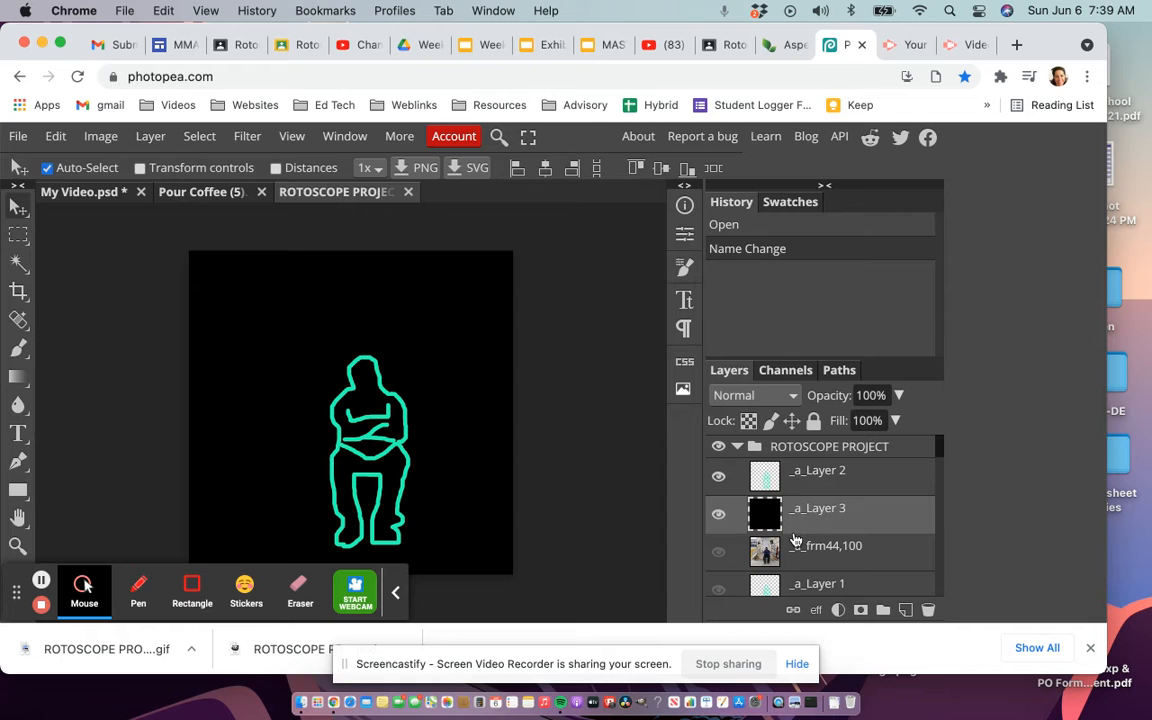
click(718, 515)
click(718, 476)
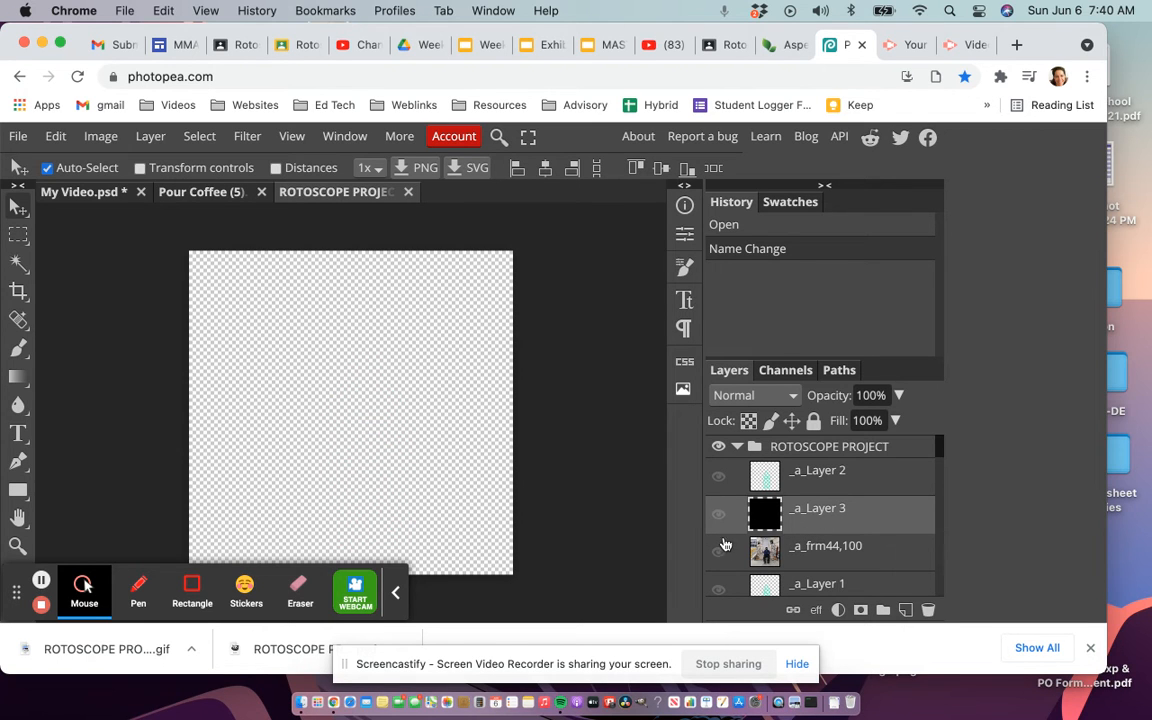
click(719, 480)
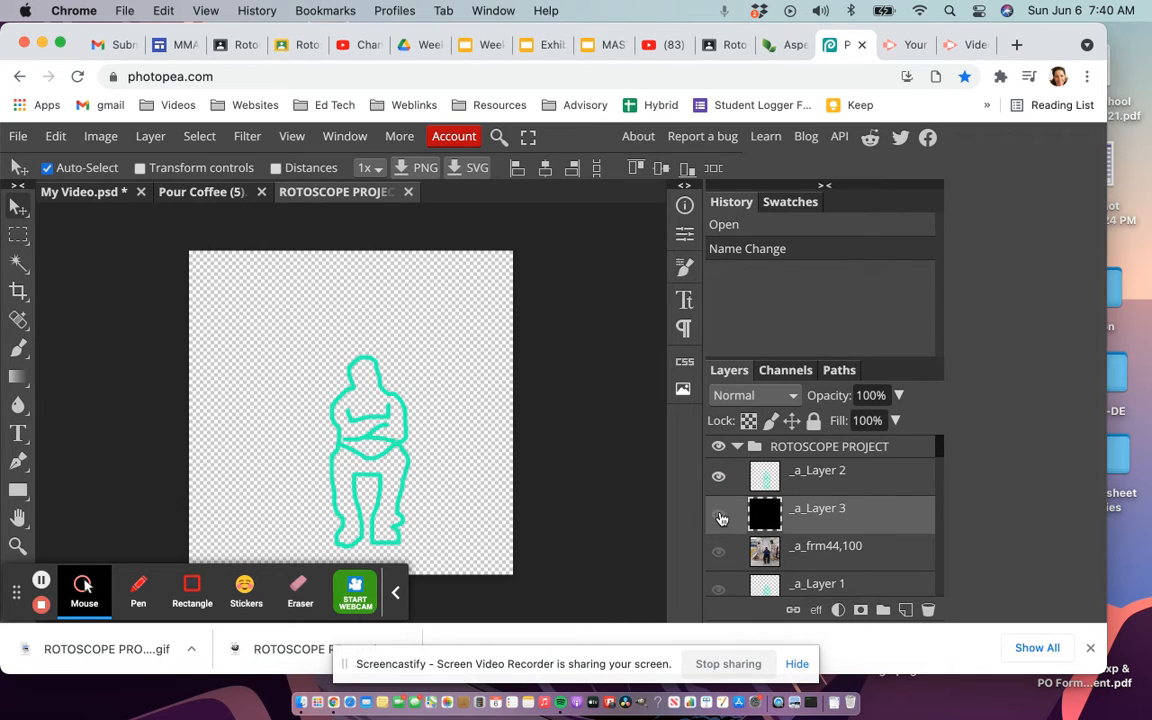
click(719, 516)
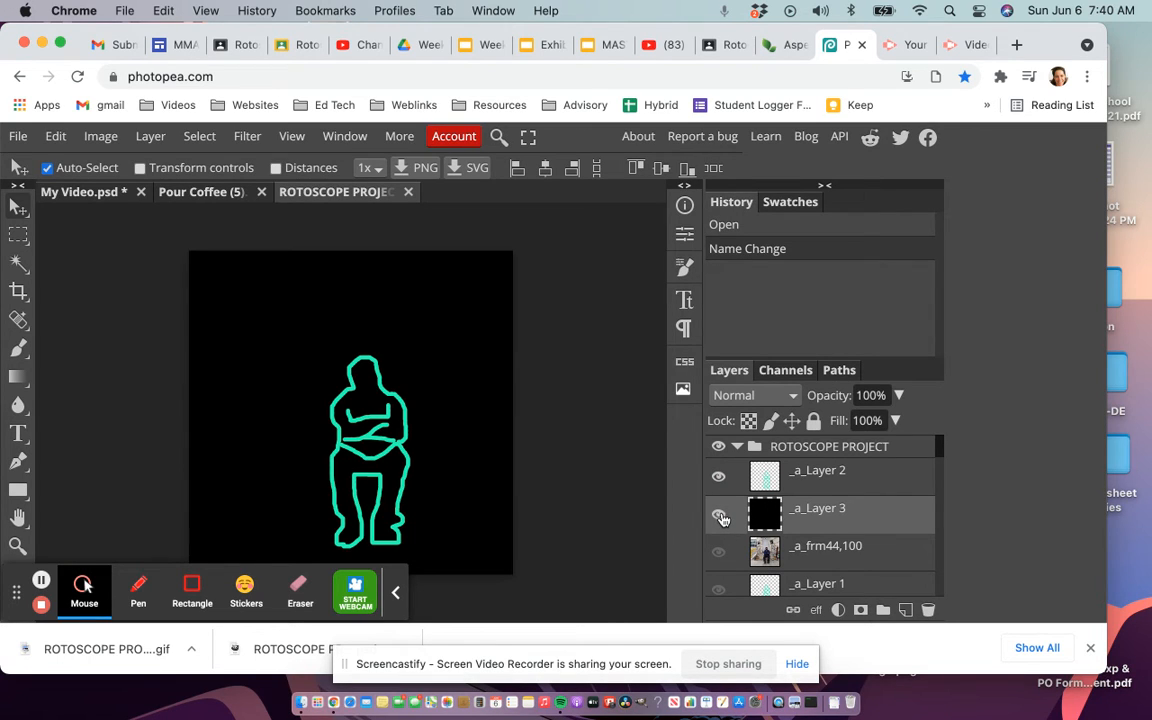
- Merge the topmost outline _a_Layer 2 with the black _a_Layer 3 directly below it and hide the merged layer
scroll(731, 533, down, 5)
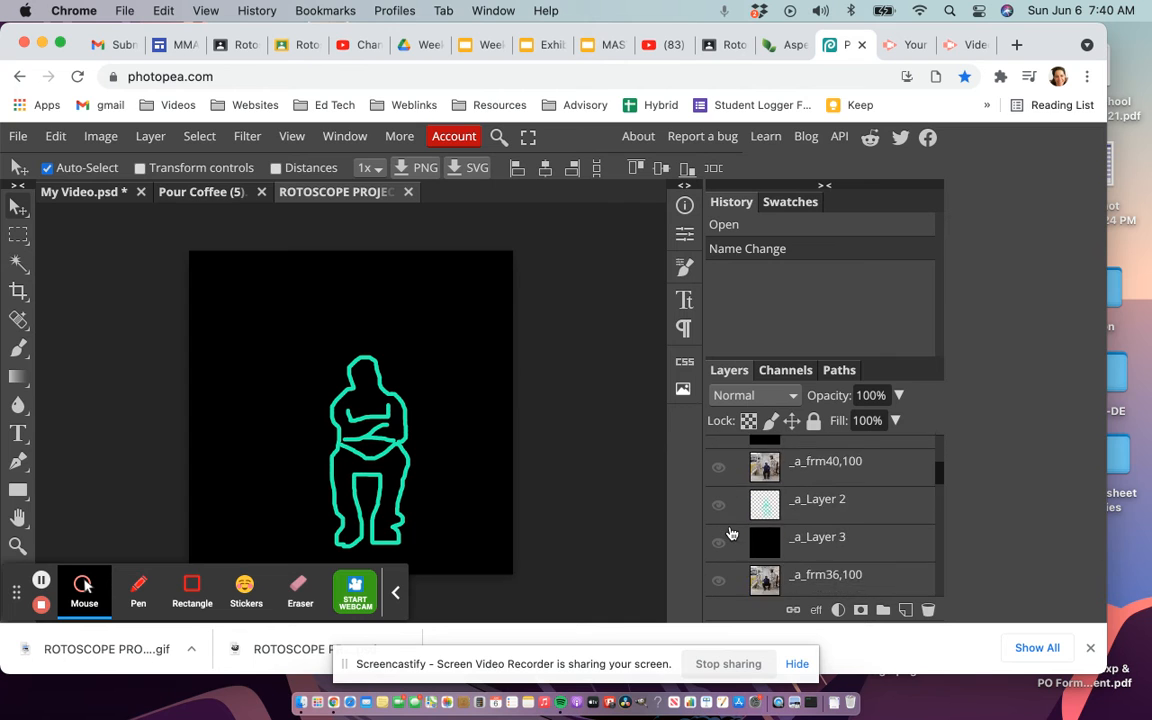
scroll(731, 533, down, 10)
scroll(731, 533, down, 2)
scroll(731, 533, up, 15)
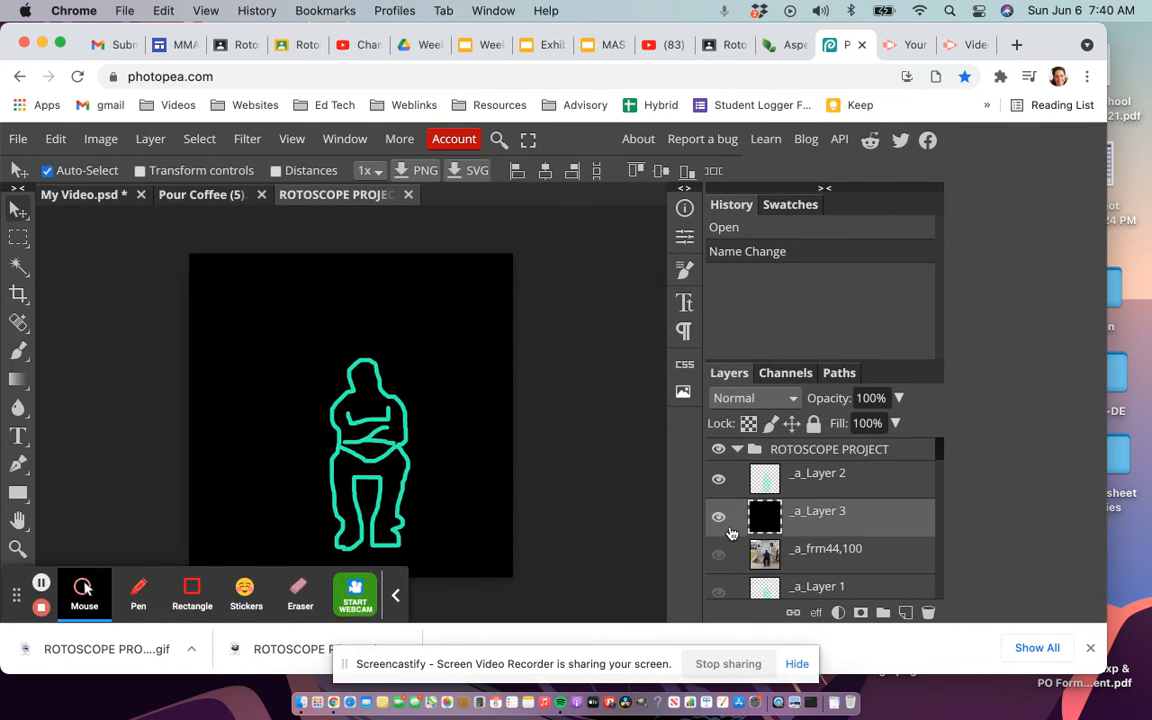
shift+click(821, 481)
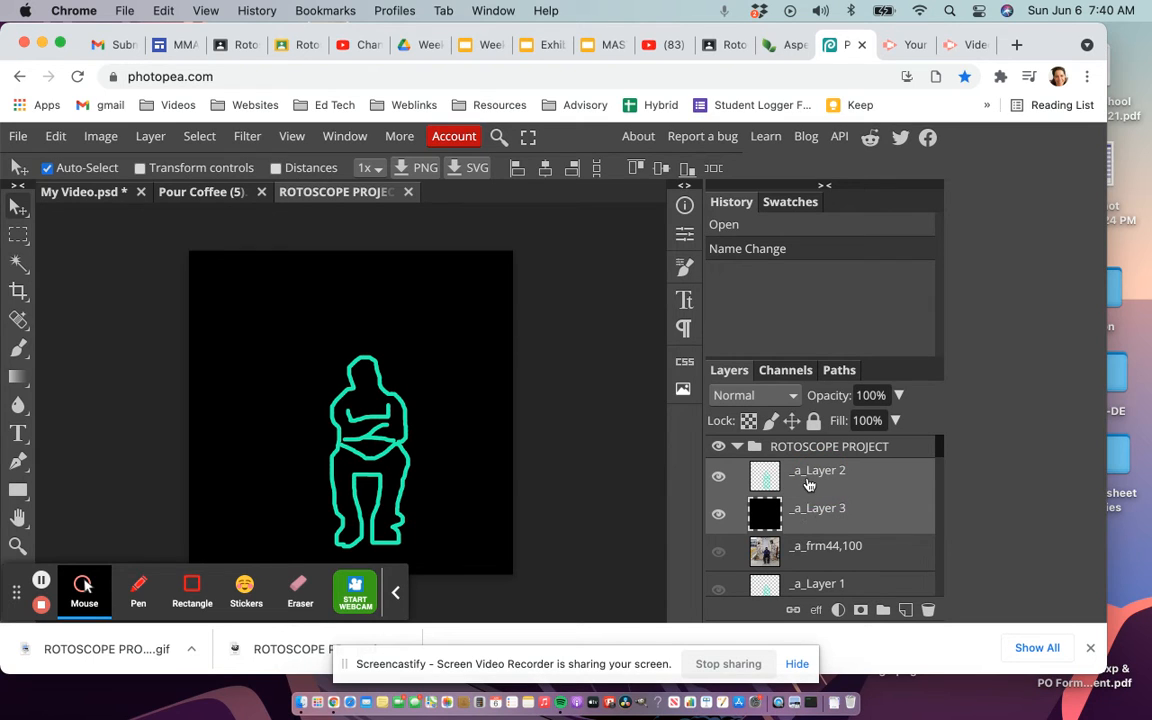
click(151, 139)
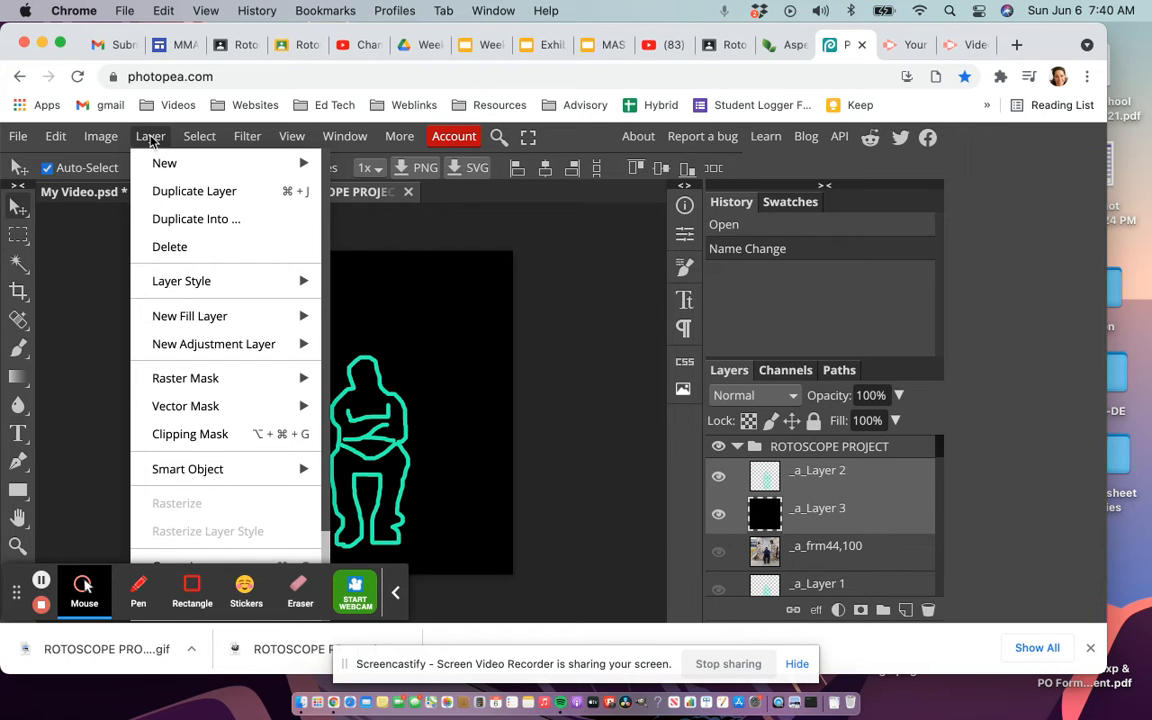
scroll(214, 458, down, 2)
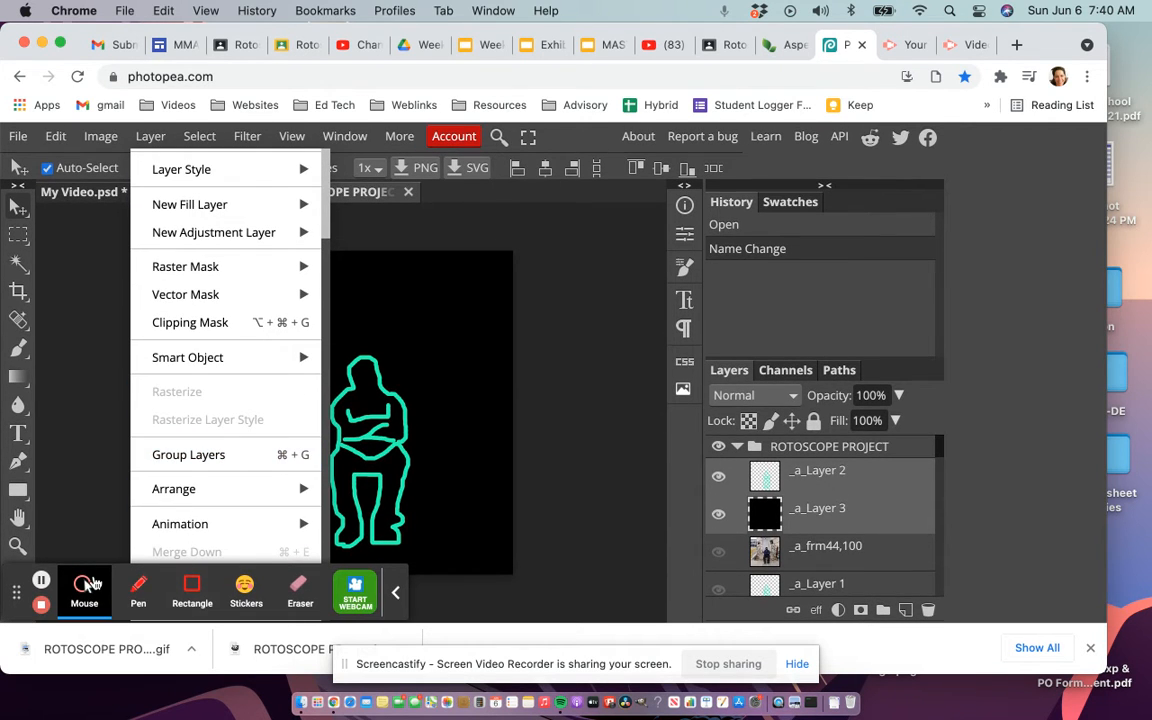
drag(22, 594, 231, 596)
click(155, 136)
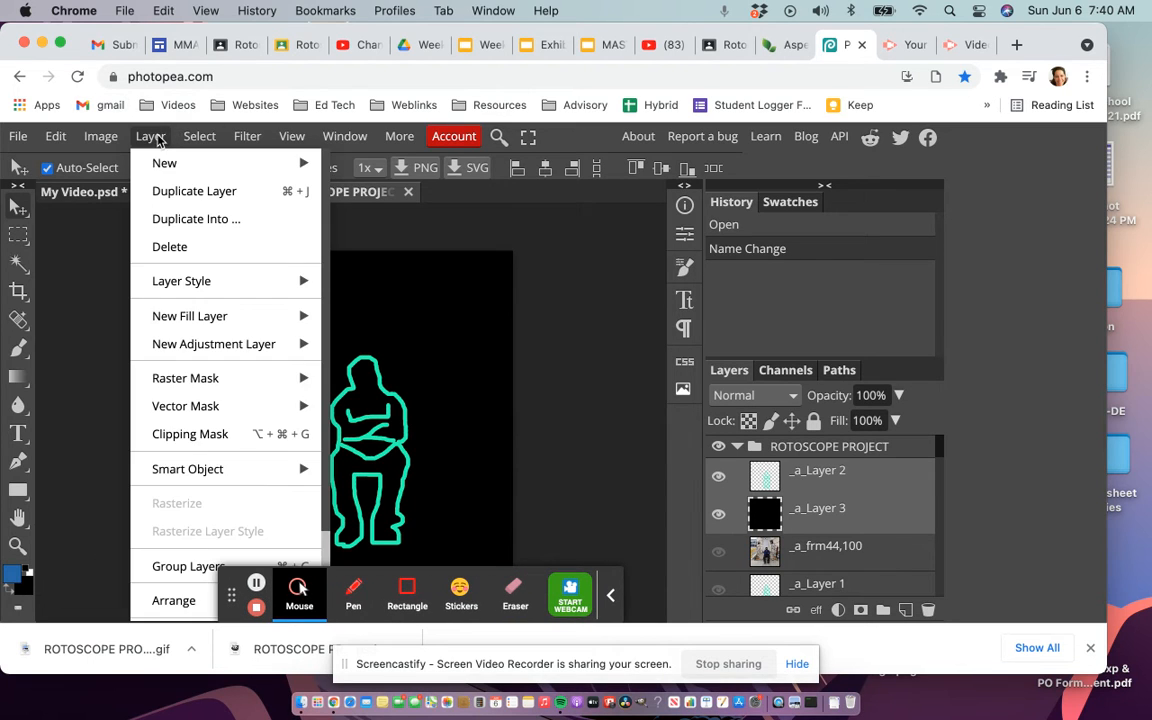
scroll(160, 455, down, 3)
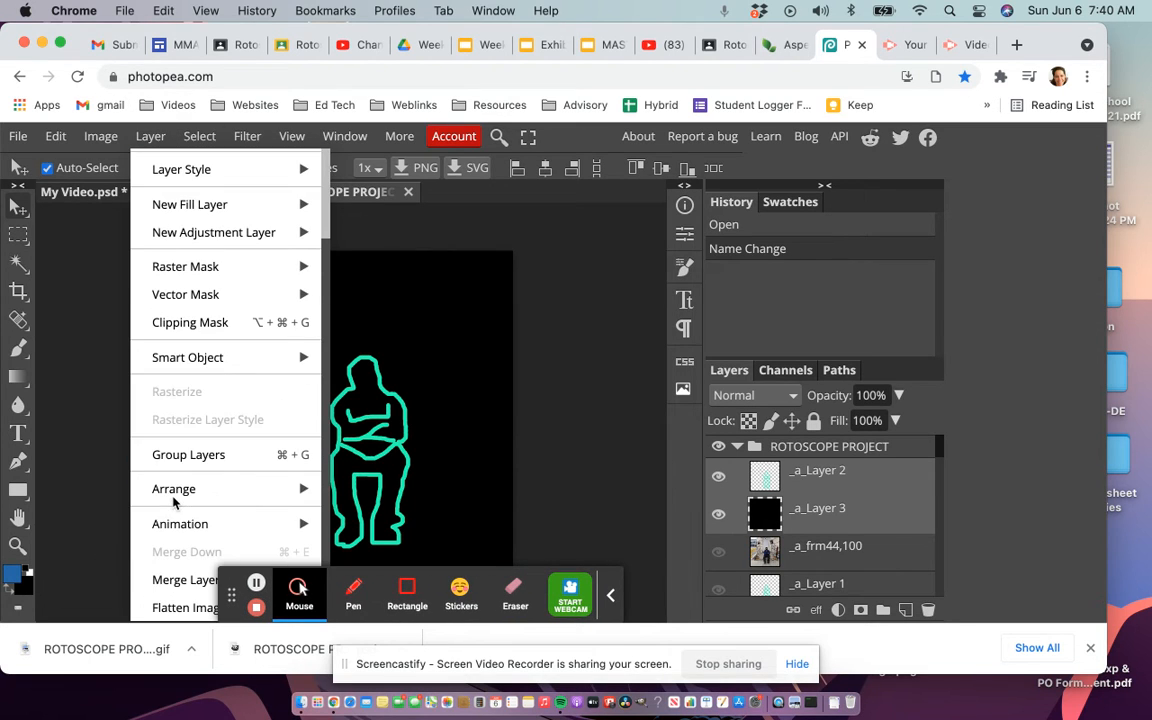
click(176, 585)
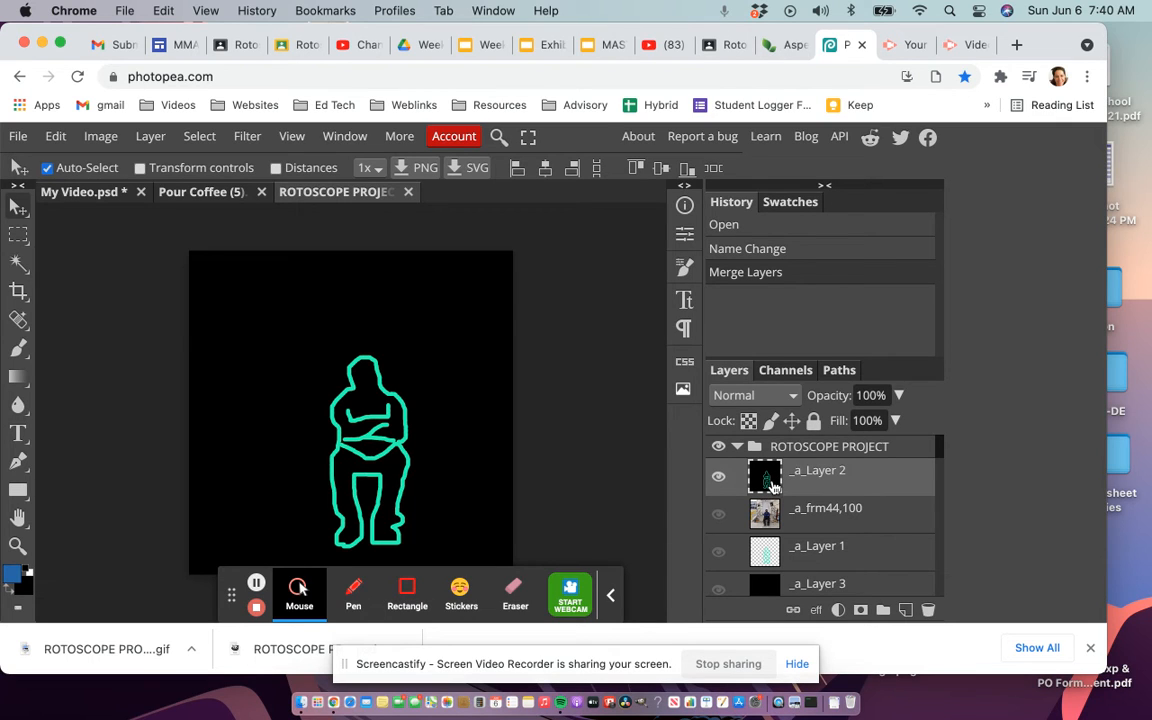
click(718, 481)
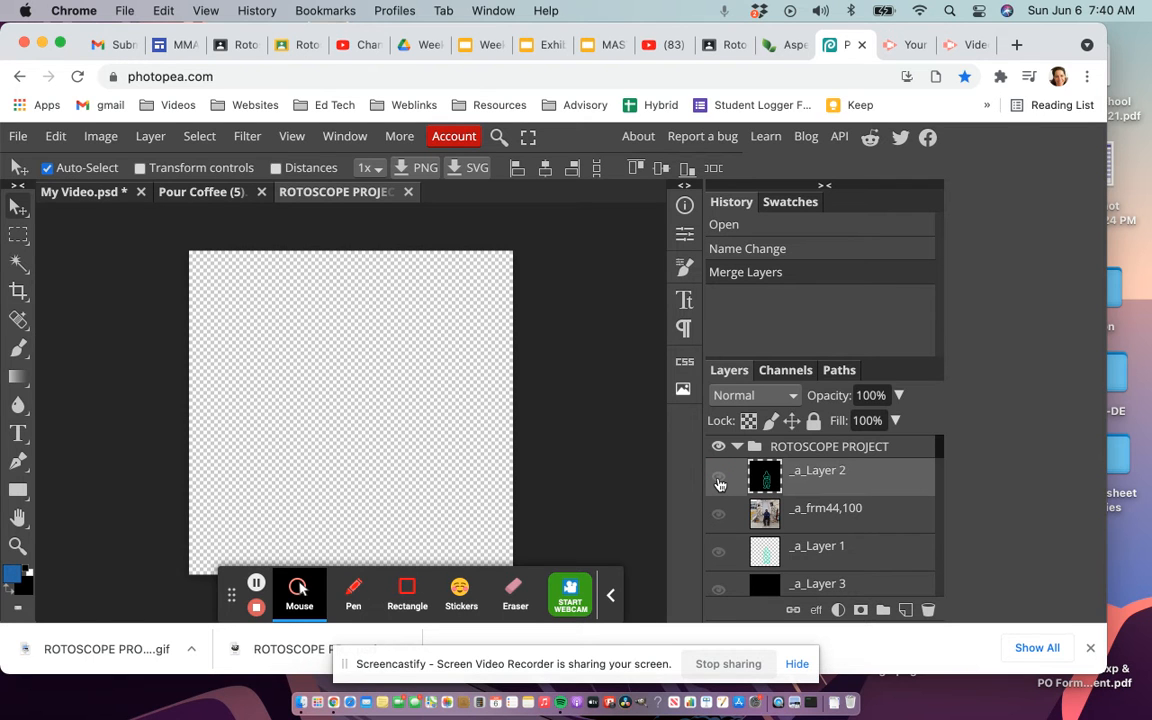
- Show and merge the outline _a_Layer 1 and the black _a_Layer 3 below _a_frm44,100, and hide the merged layer
scroll(806, 533, down, 2)
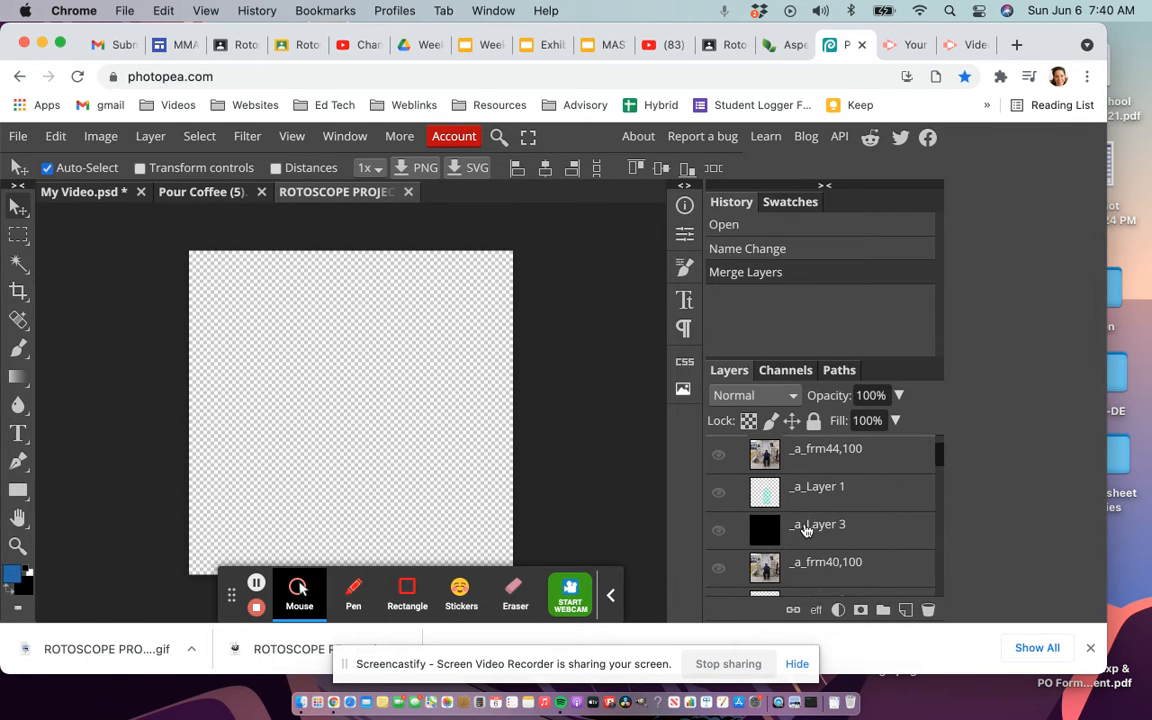
click(813, 494)
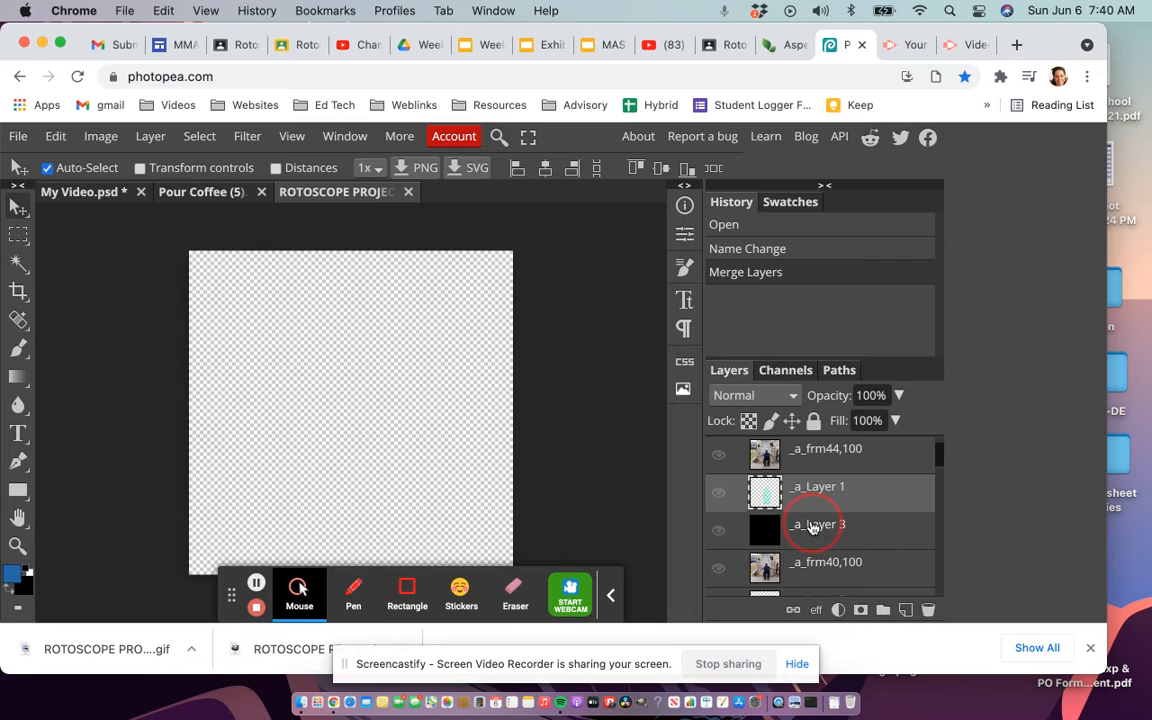
shift+click(813, 527)
click(718, 493)
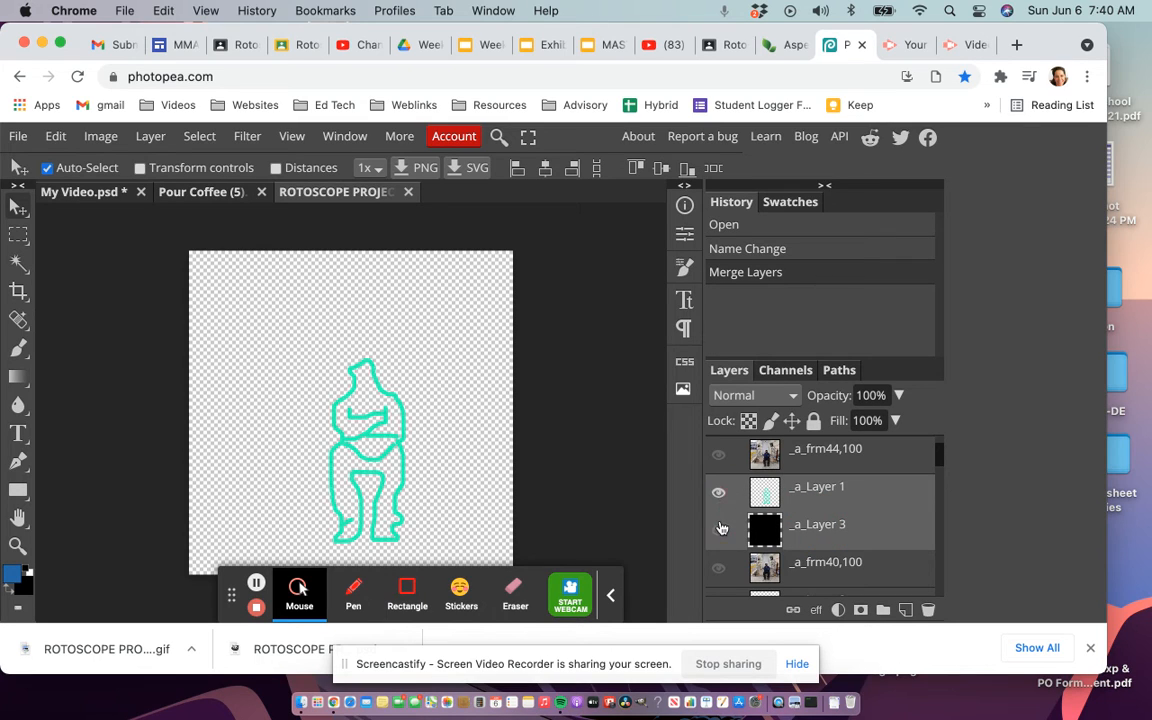
click(719, 532)
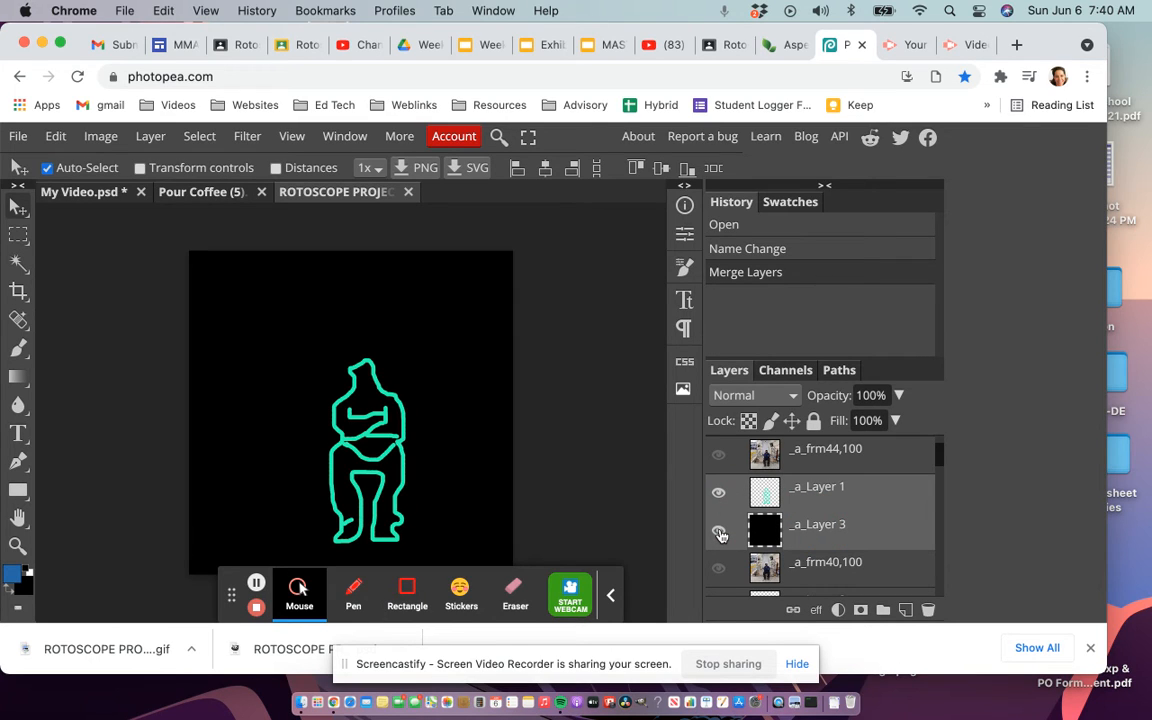
click(150, 137)
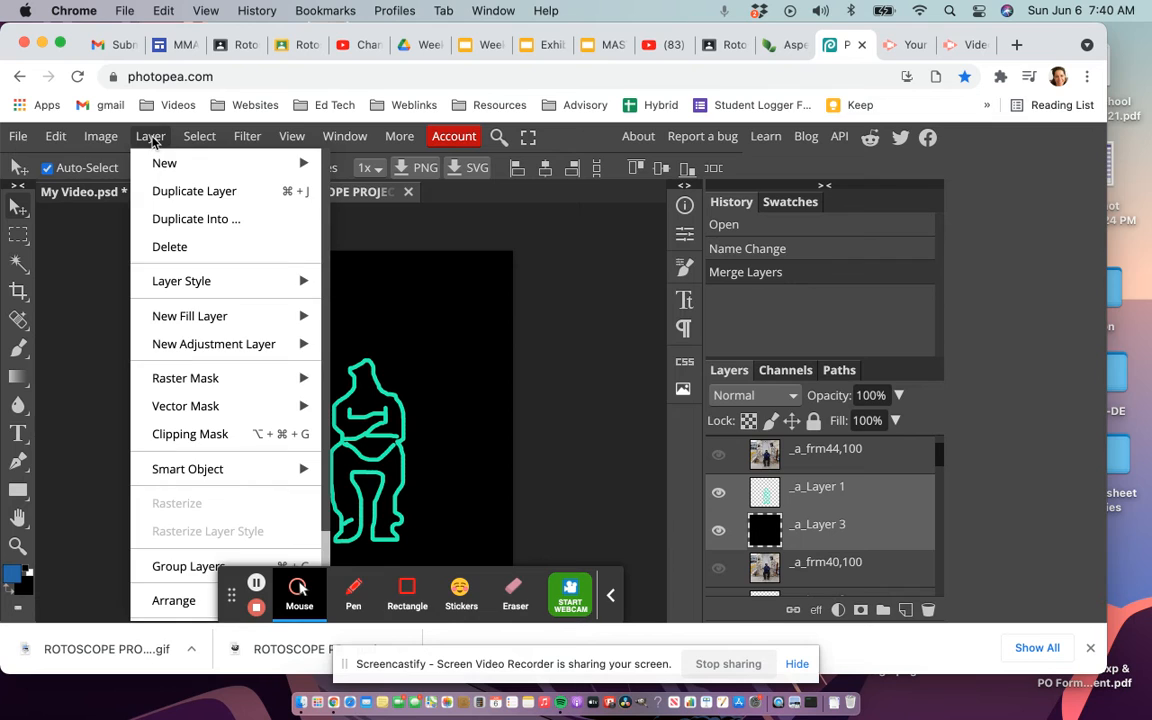
scroll(167, 570, down, 2)
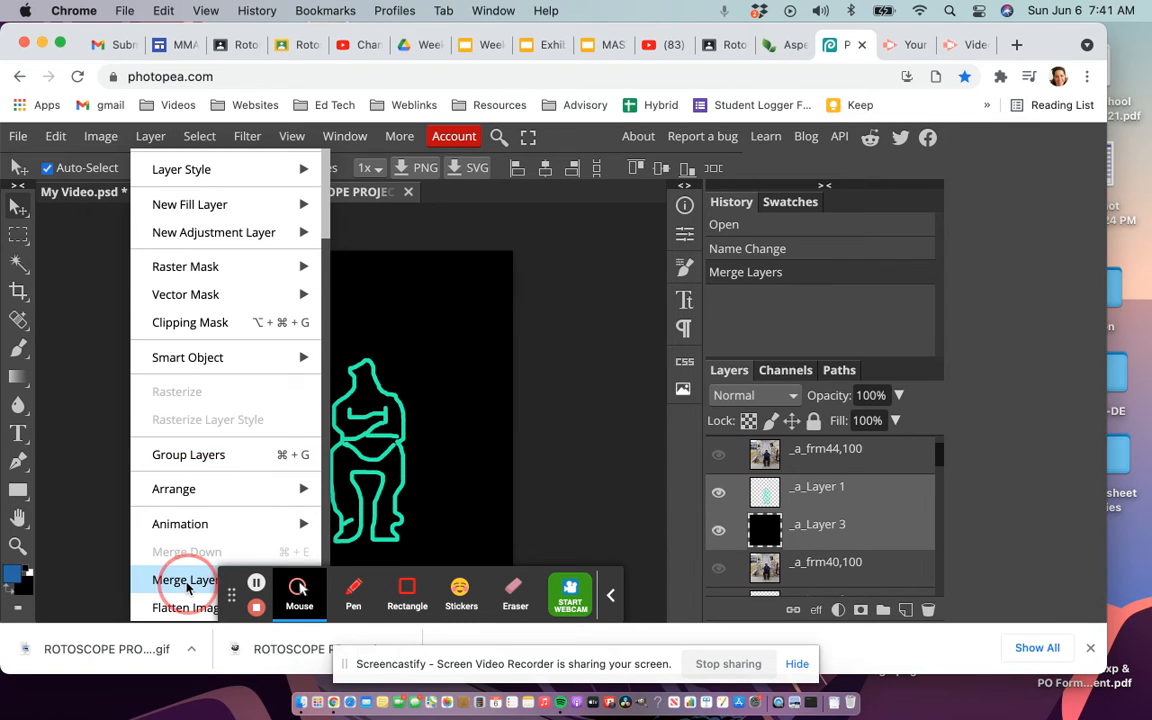
click(186, 582)
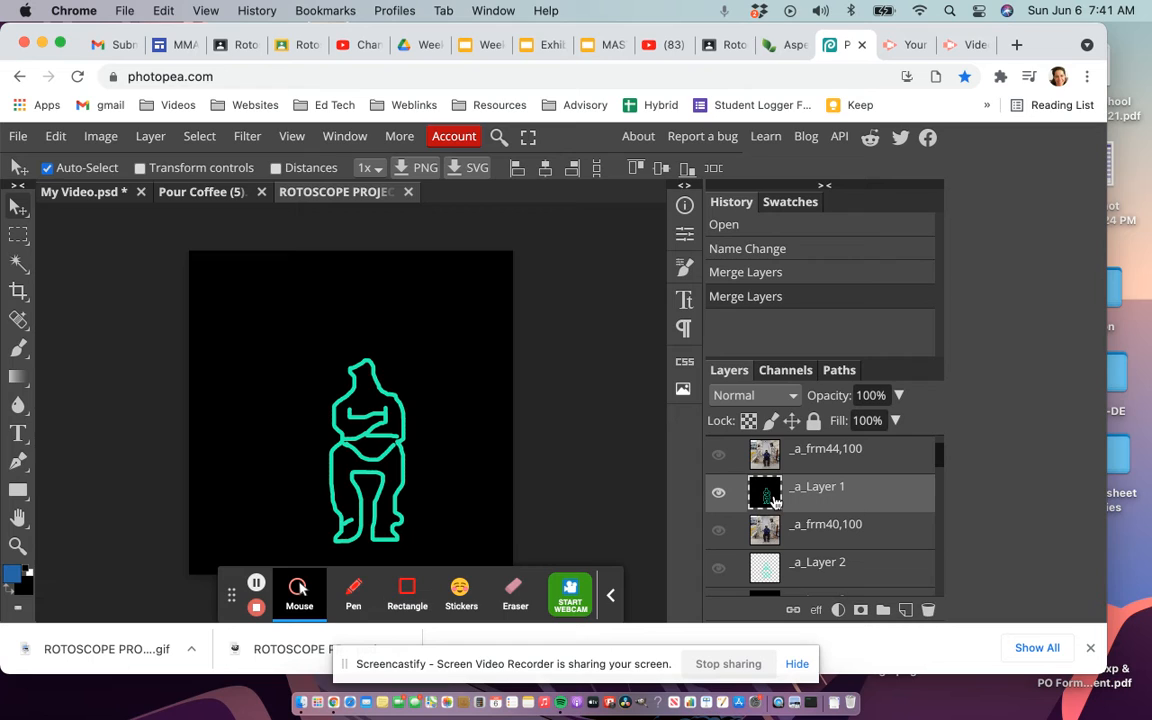
scroll(774, 500, up, 1)
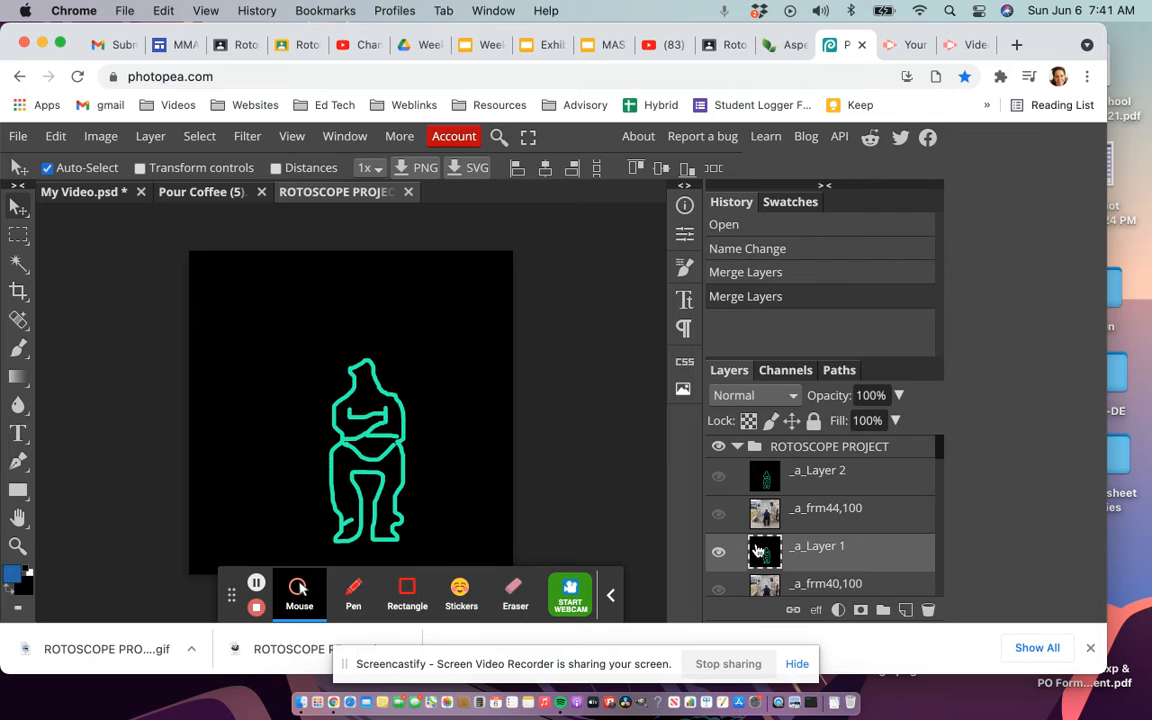
click(719, 555)
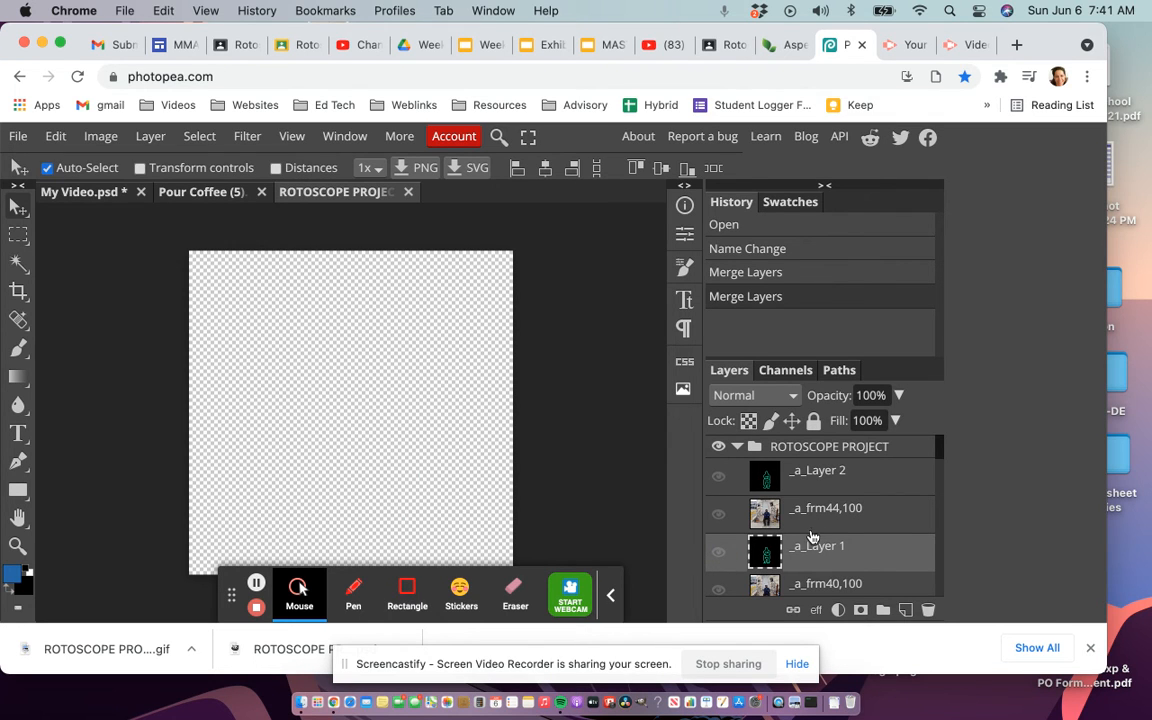
- Show and merge the outline _a_Layer 2 and the black _a_Layer 3 below _a_frm40,100, and hide the merged layer
scroll(808, 541, down, 3)
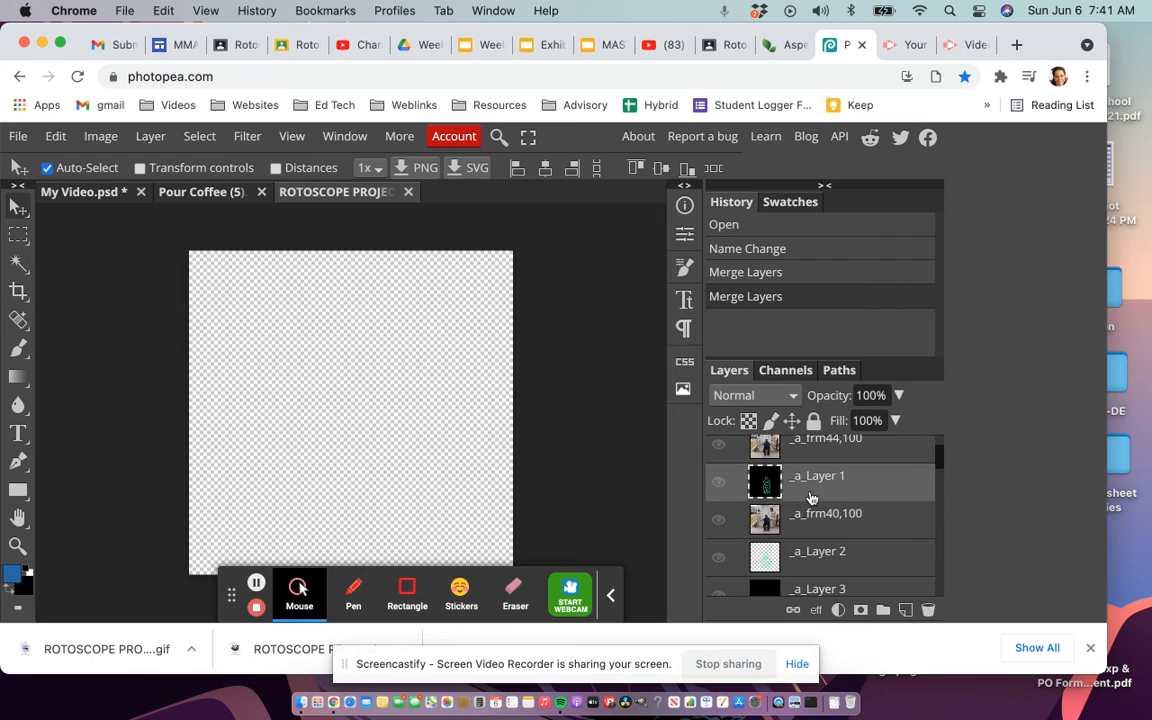
click(811, 499)
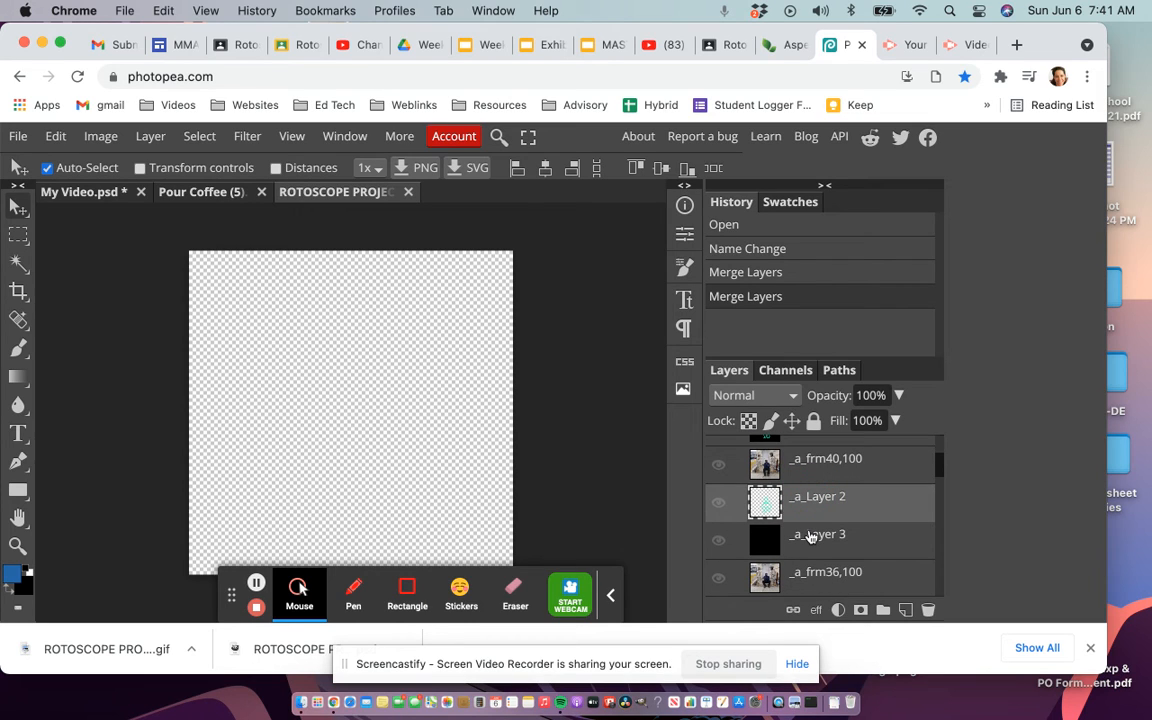
shift+click(808, 541)
click(718, 502)
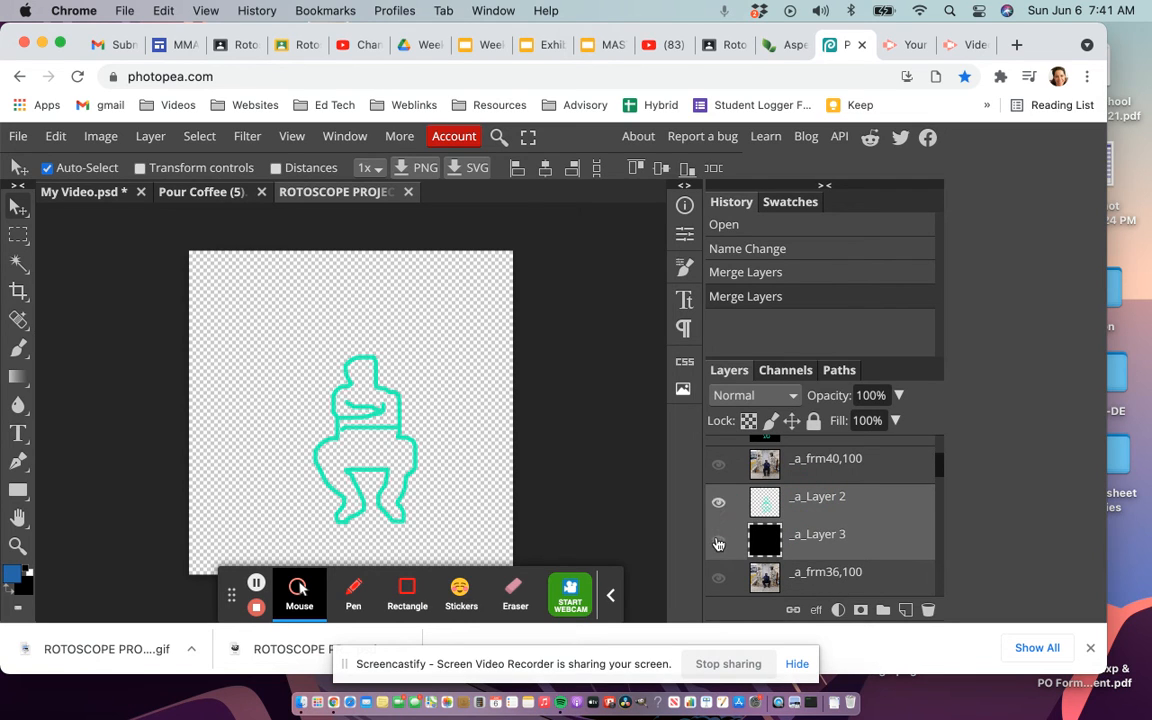
click(718, 541)
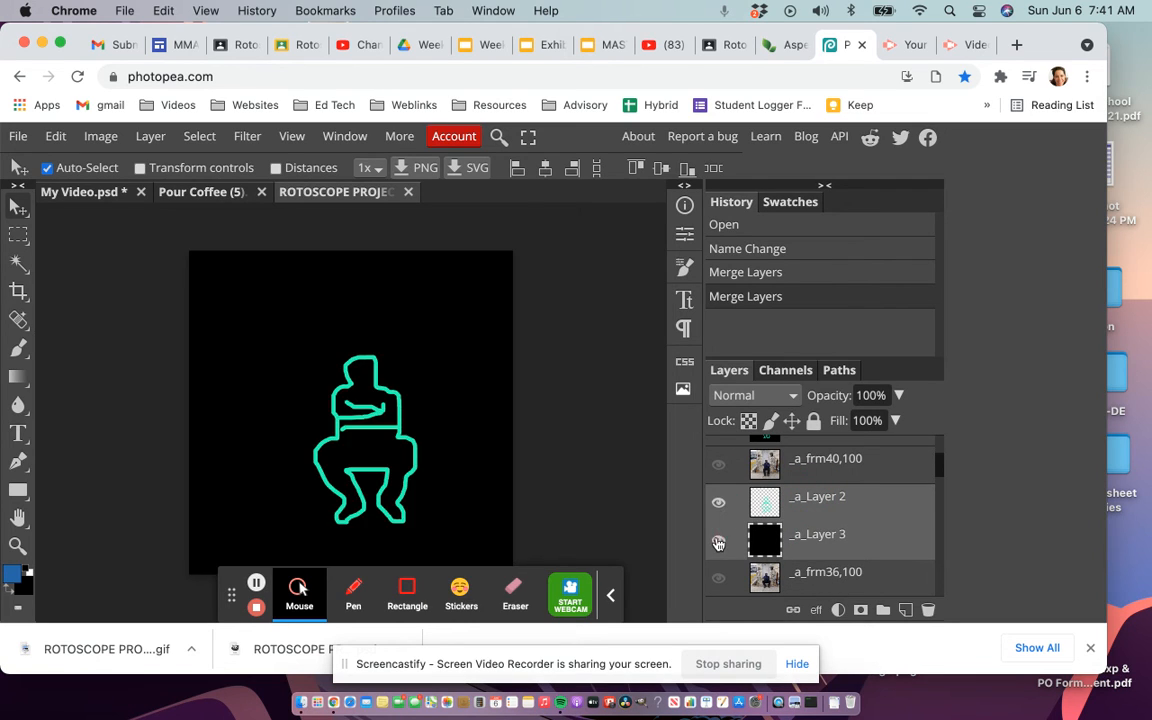
click(150, 137)
scroll(150, 500, down, 2)
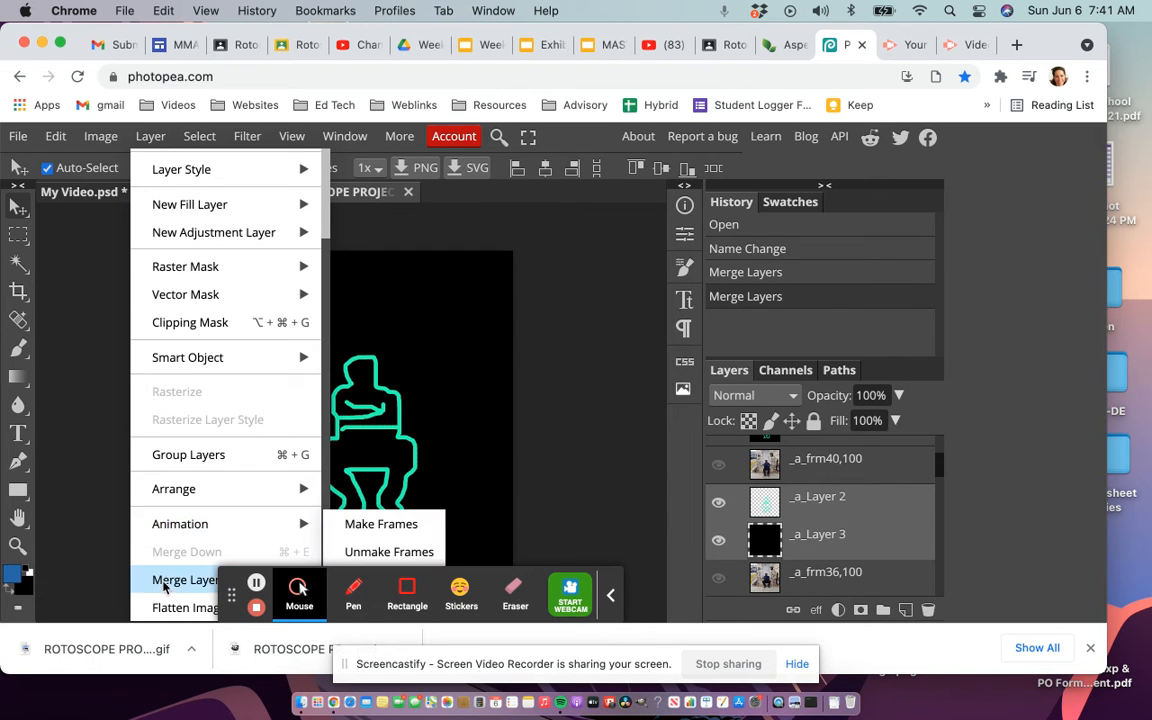
click(165, 582)
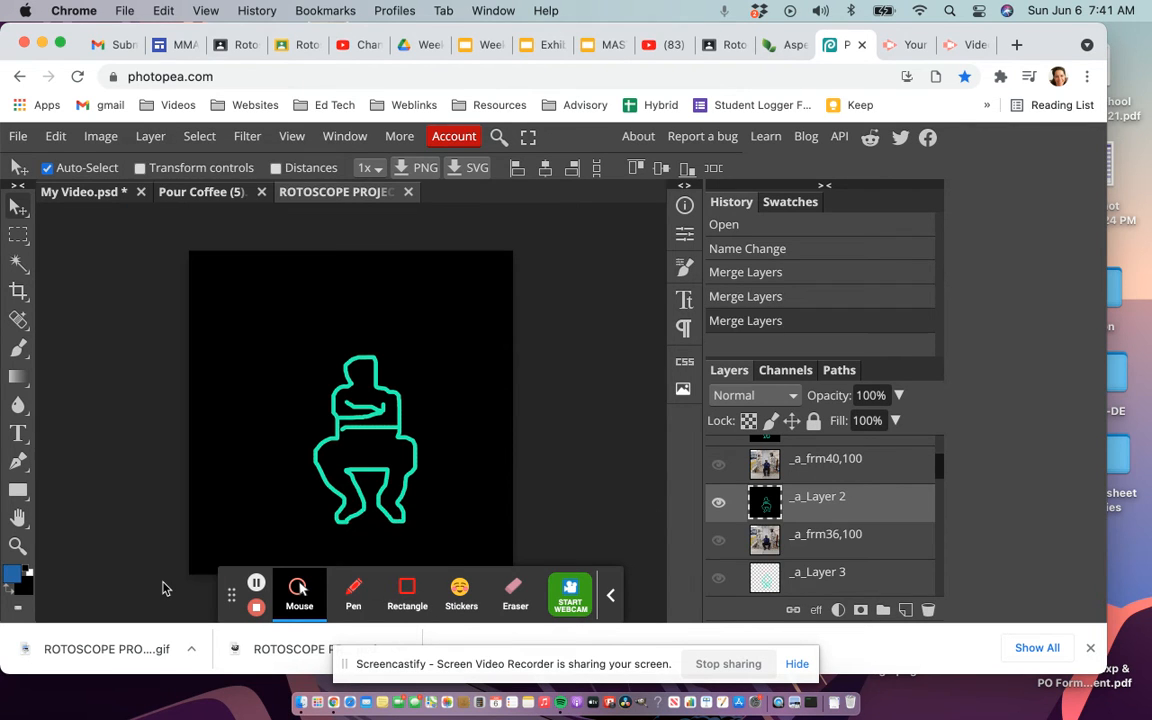
click(718, 503)
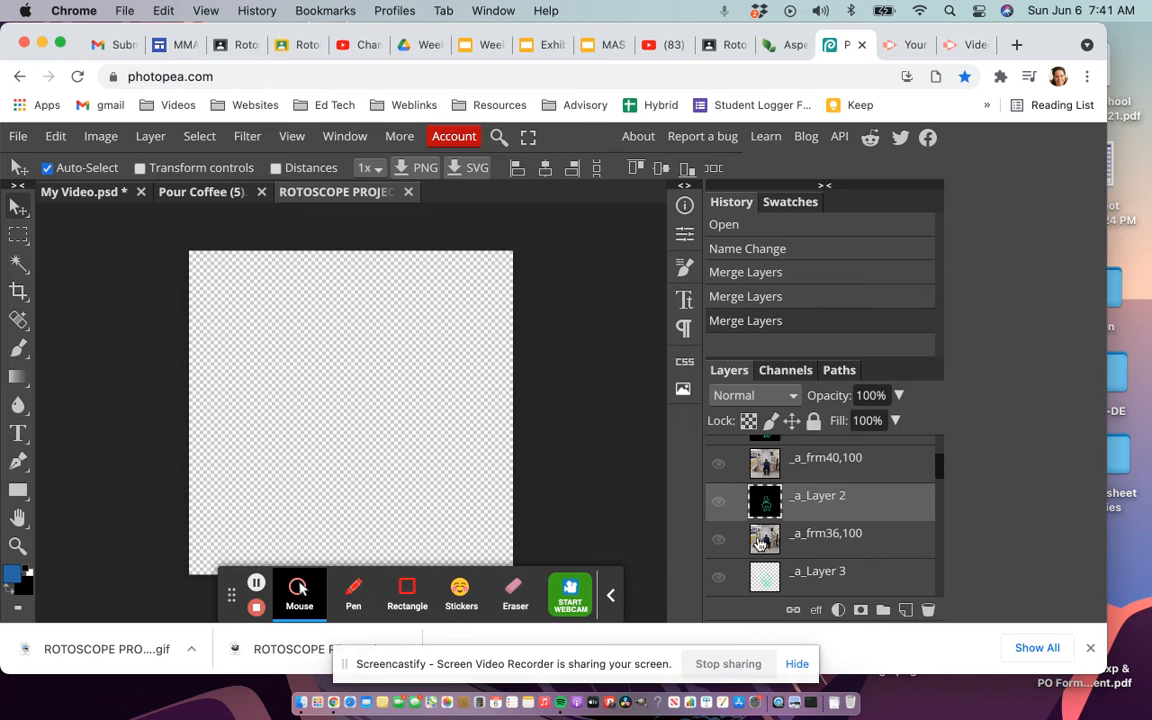
- Show and merge the outline _a_Layer 3 and the black _a_Layer 3 below _a_frm36,100, and hide the merged layer
scroll(760, 545, down, 3)
click(812, 478)
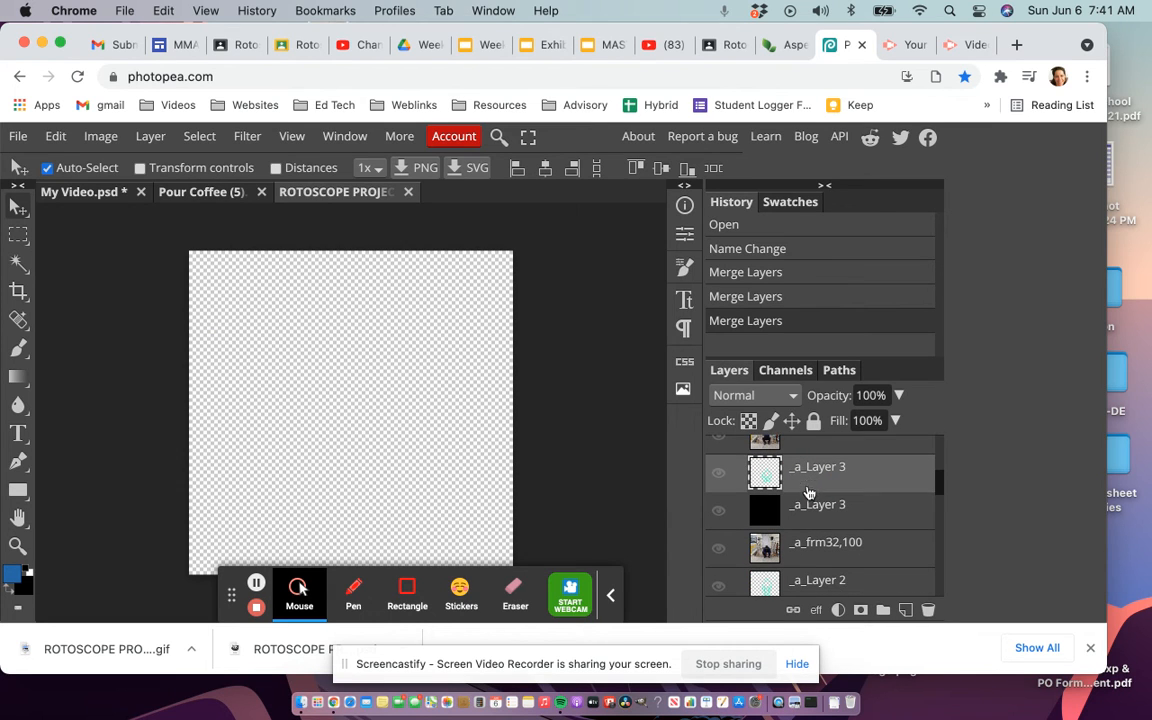
click(718, 472)
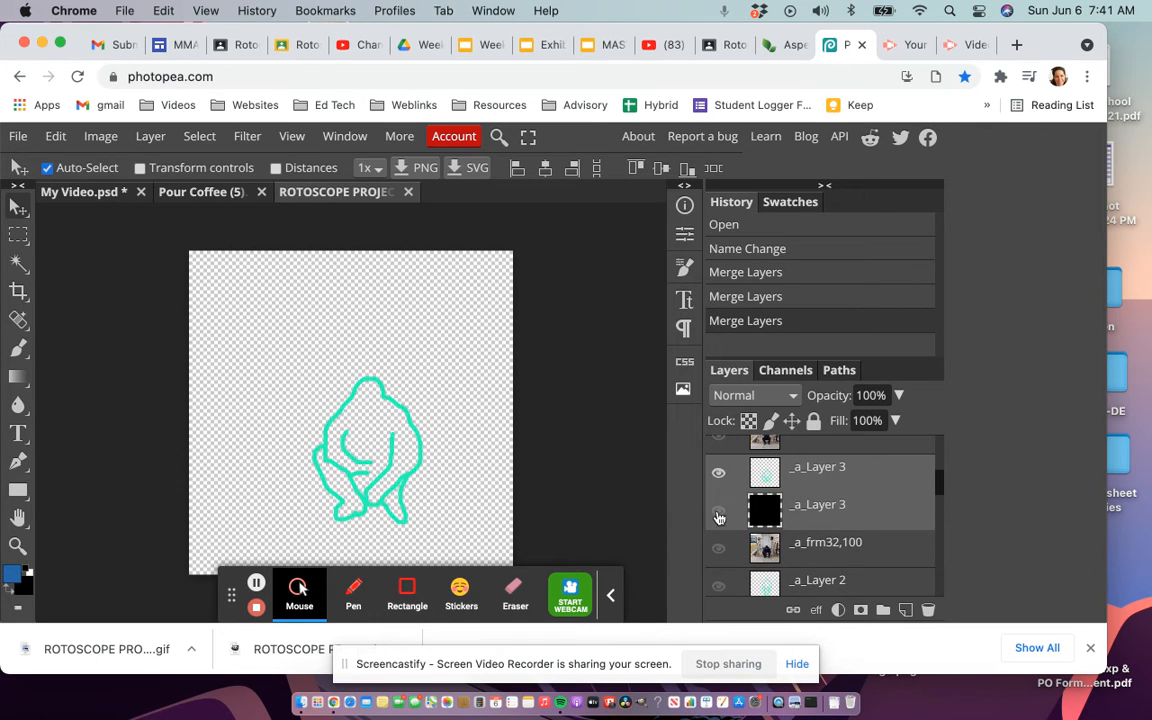
click(718, 512)
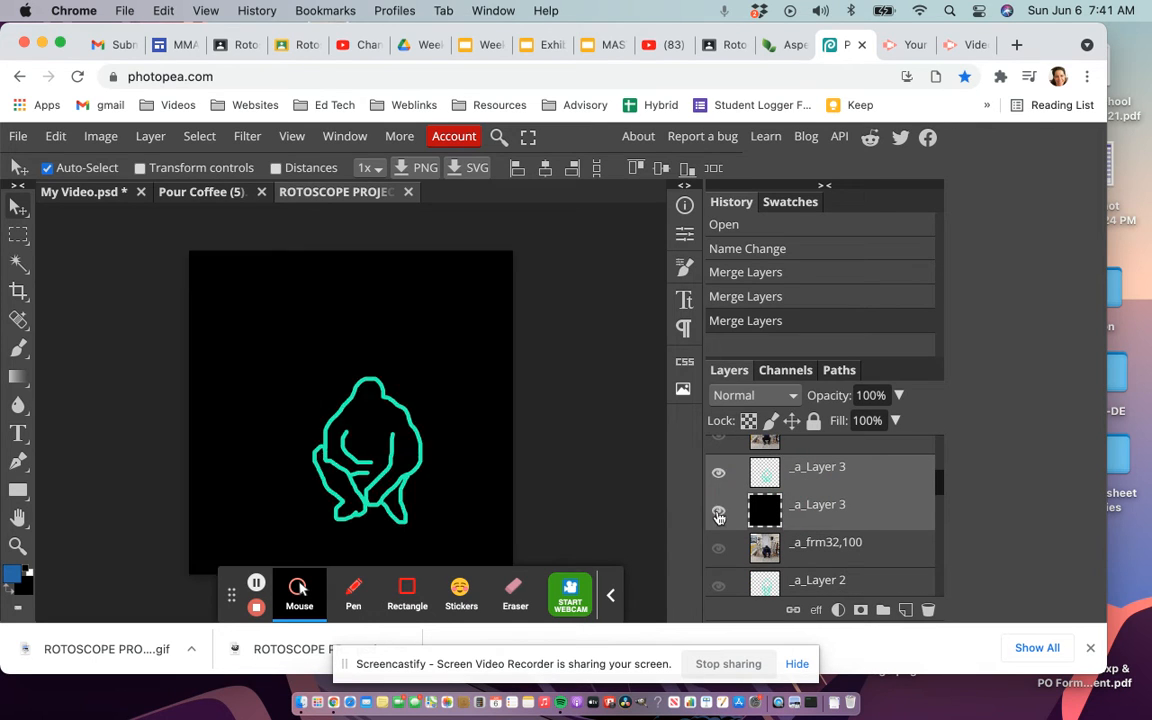
click(145, 141)
scroll(170, 555, down, 2)
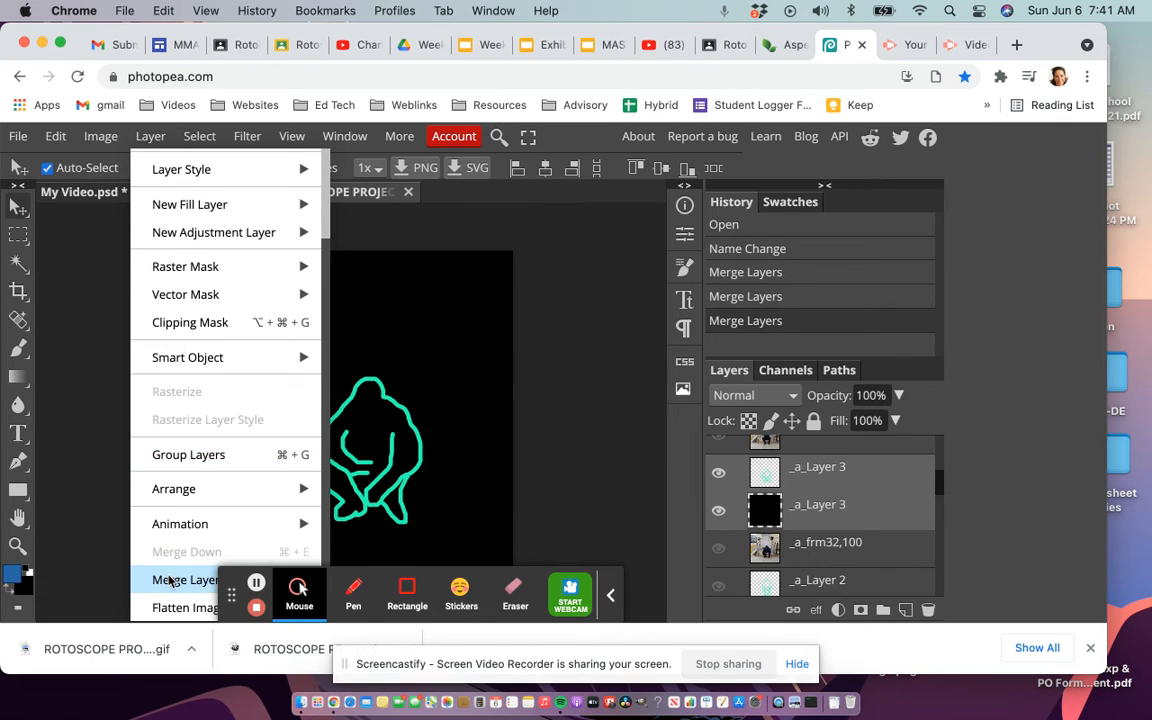
click(170, 580)
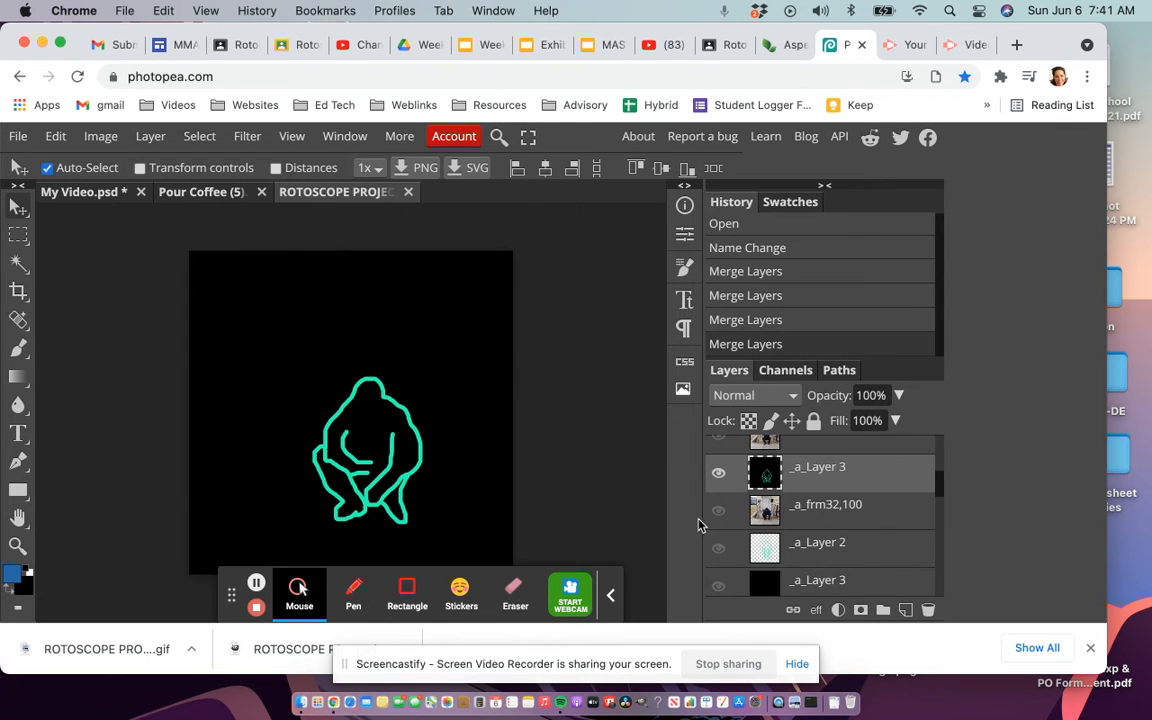
click(720, 470)
- Show and merge the outline _a_Layer 2 and the black _a_Layer 3 below _a_frm32,100, and hide the merged layer
scroll(720, 480, down, 1)
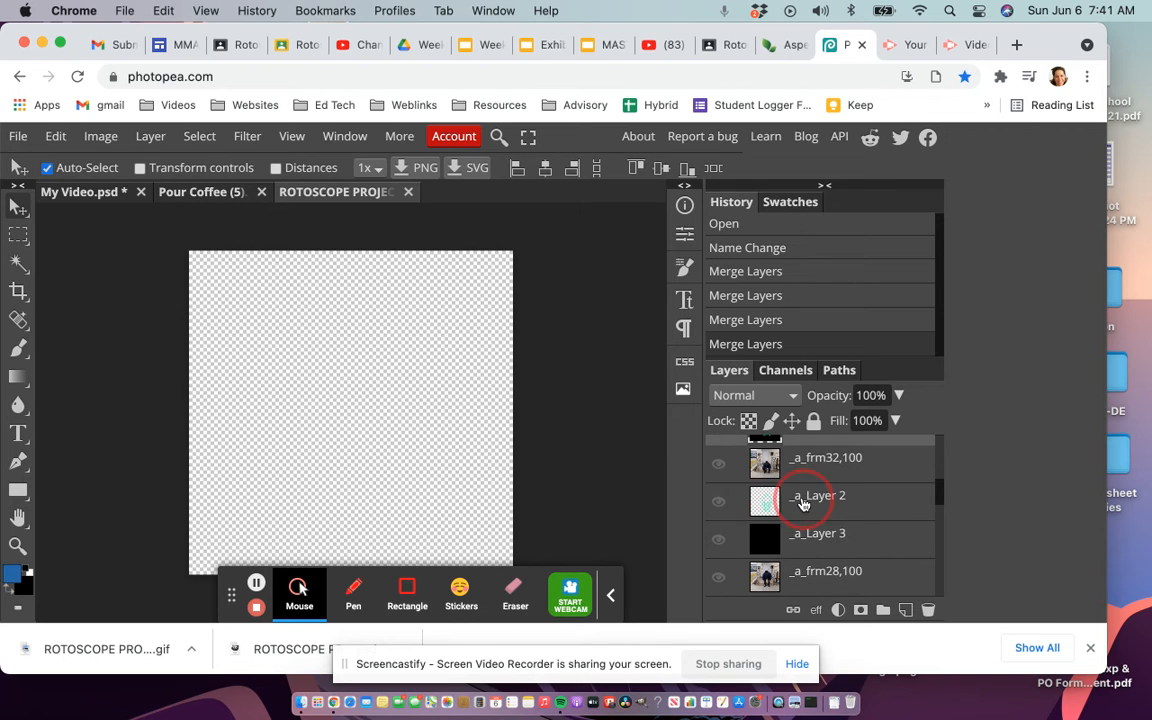
click(802, 498)
shift+click(800, 534)
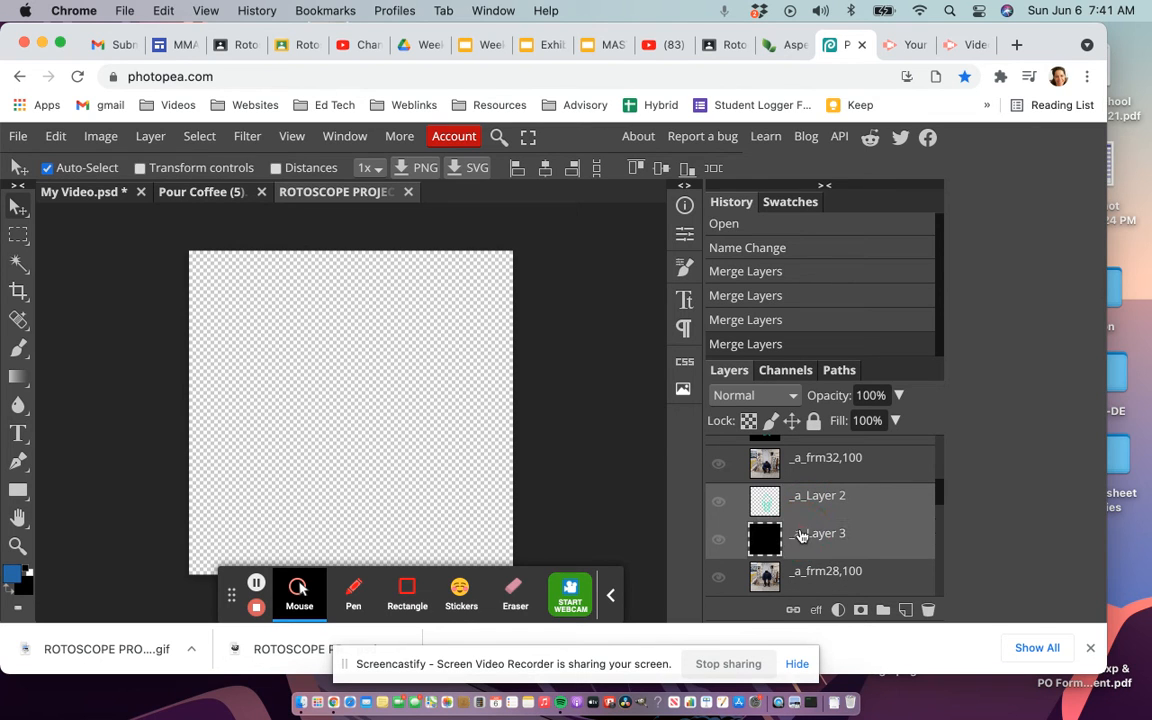
click(718, 502)
click(718, 539)
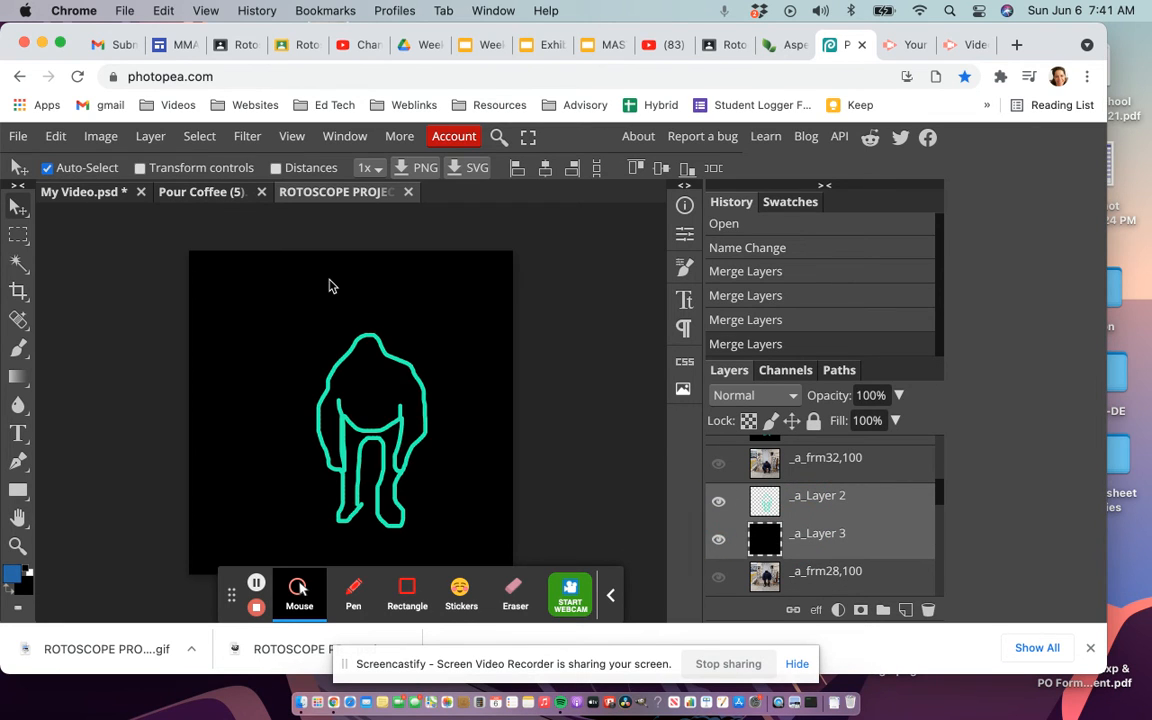
click(150, 136)
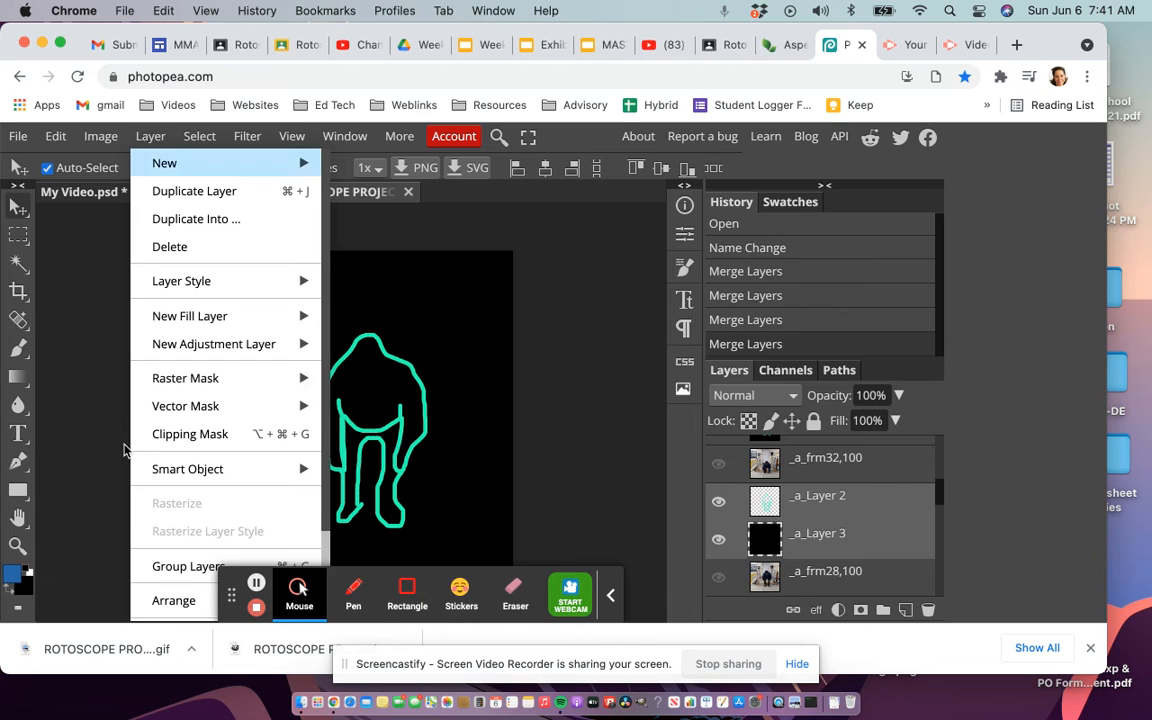
scroll(176, 565, down, 1)
scroll(176, 565, down, 3)
click(168, 580)
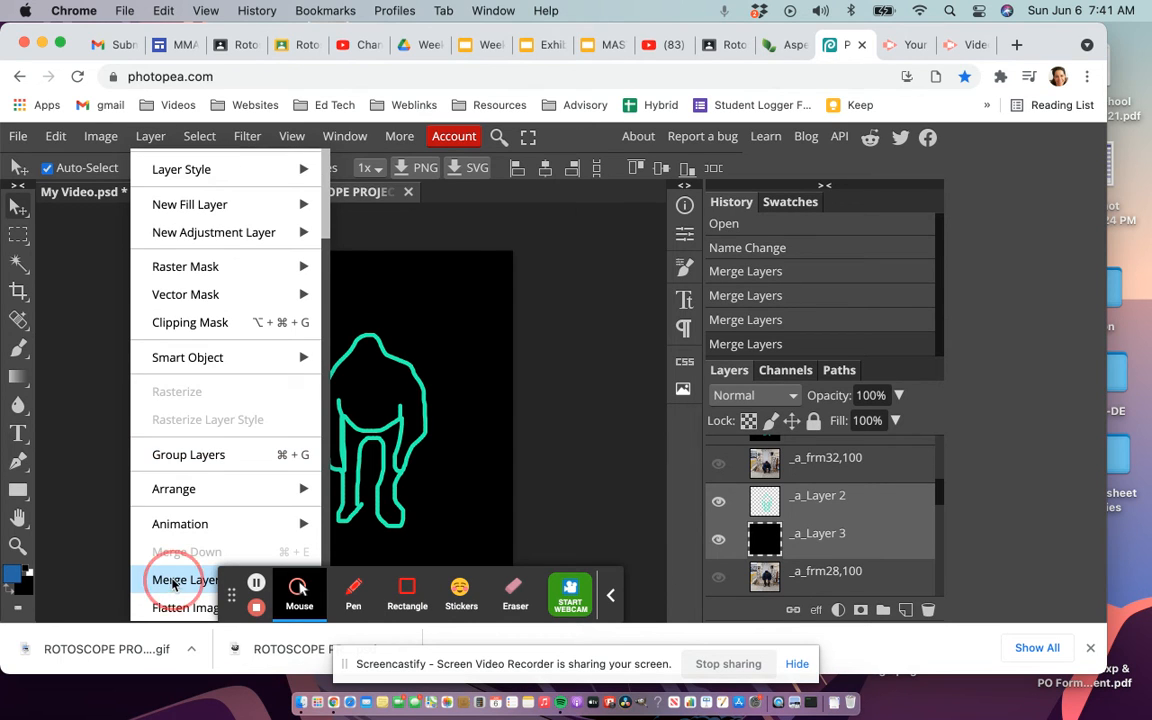
scroll(722, 498, down, 2)
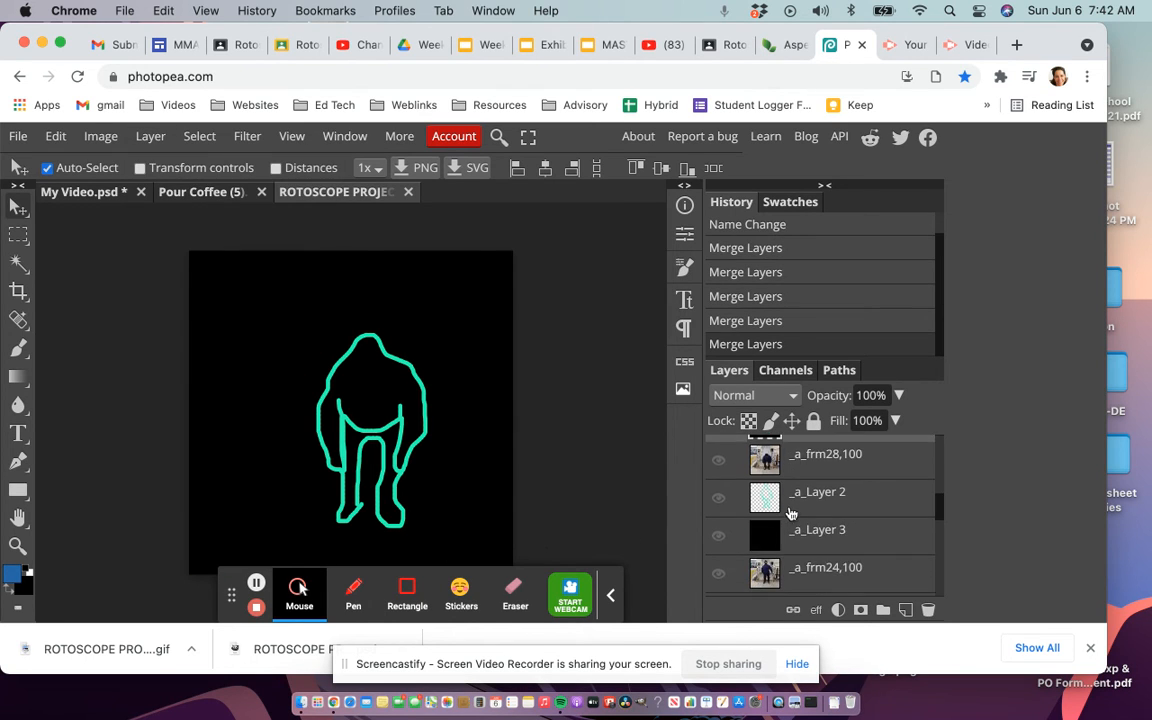
scroll(733, 498, up, 2)
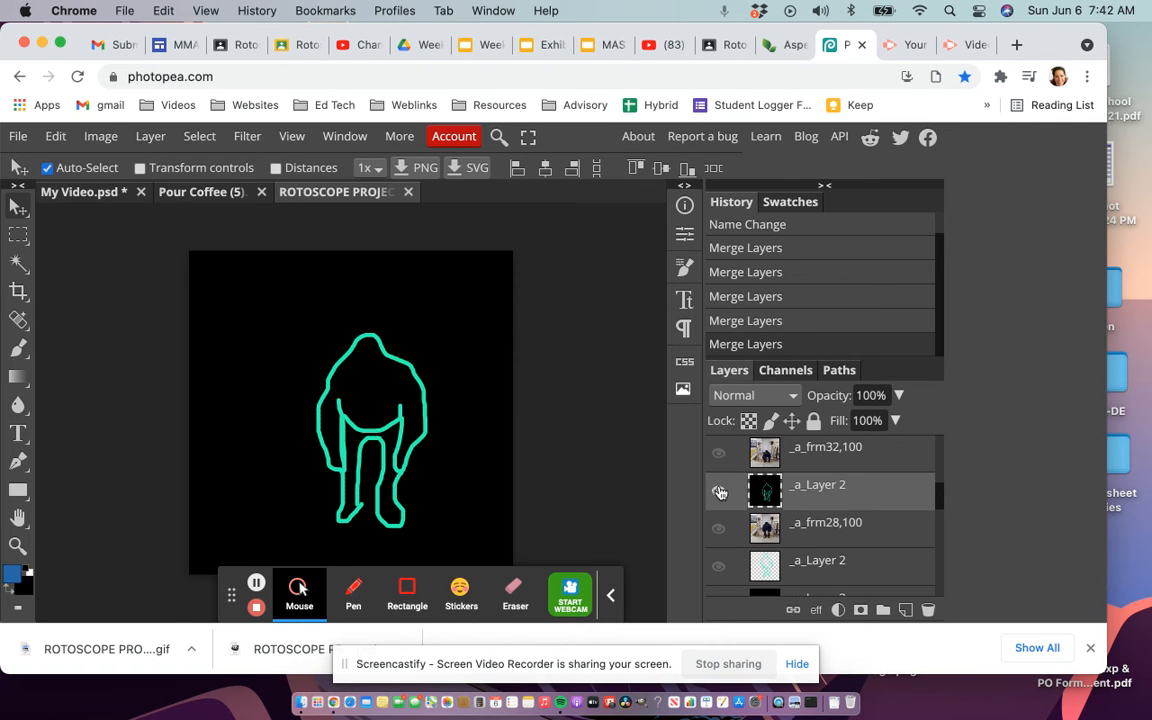
click(719, 489)
- Show and merge the outline _a_Layer 2 and the black _a_Layer 3 below _a_frm28,100, and hide the merged layer
scroll(800, 555, down, 1)
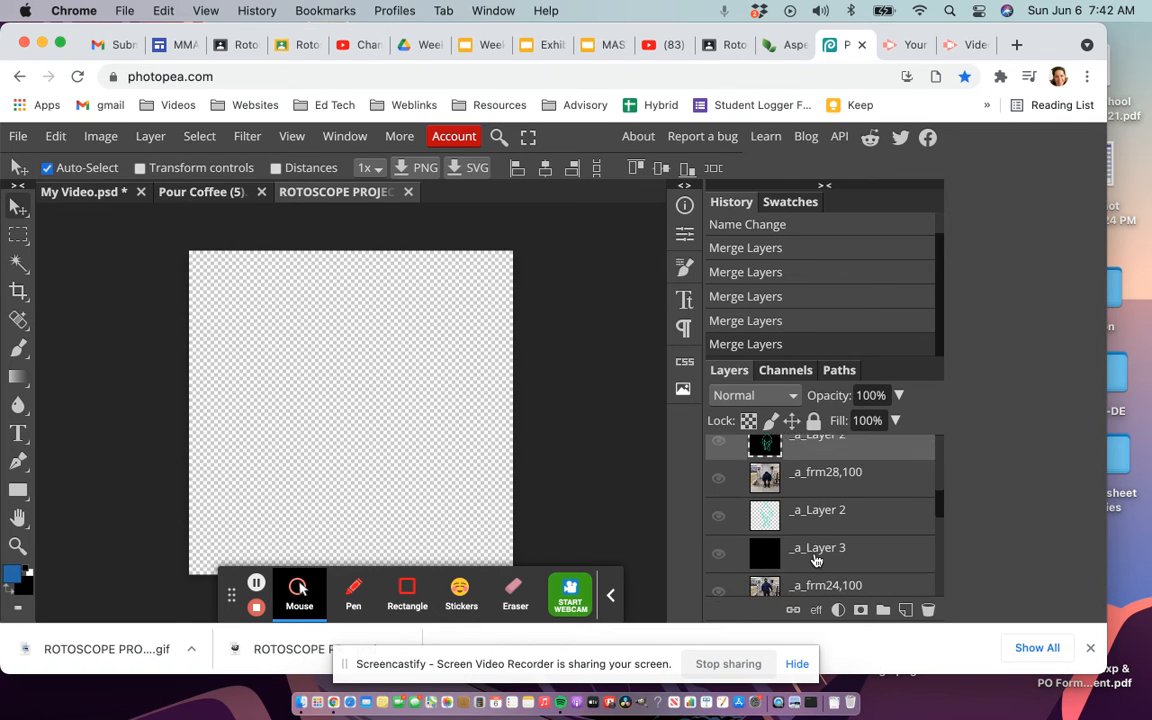
click(719, 512)
click(718, 550)
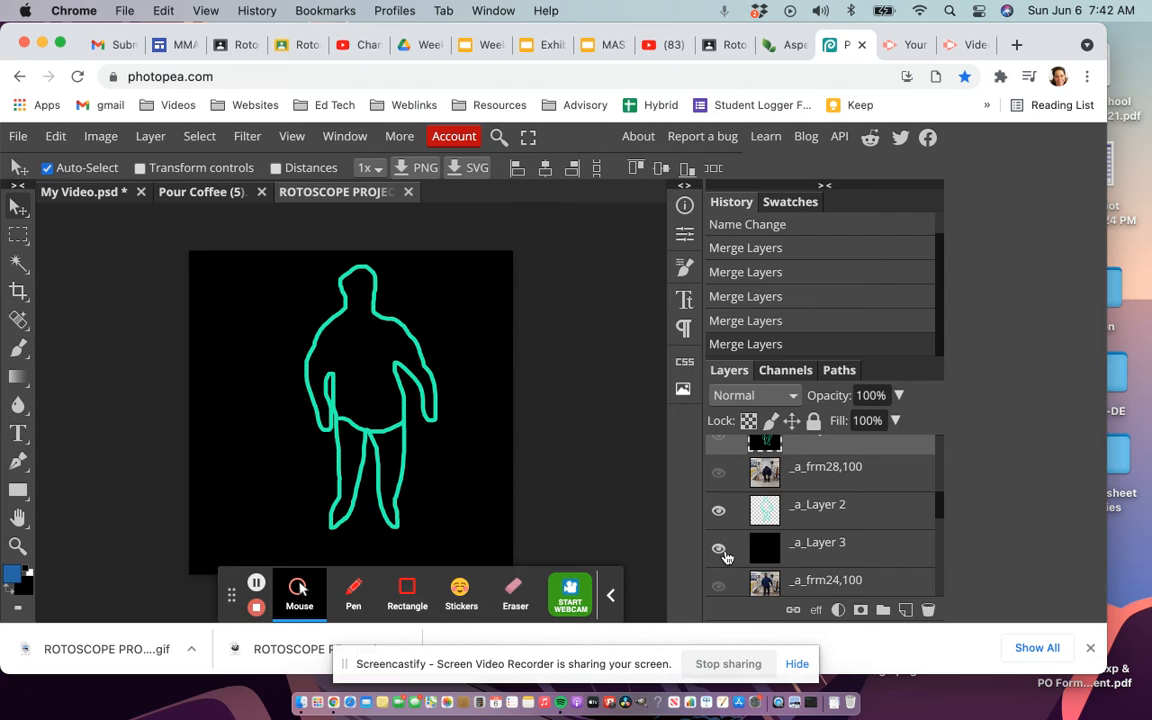
click(815, 517)
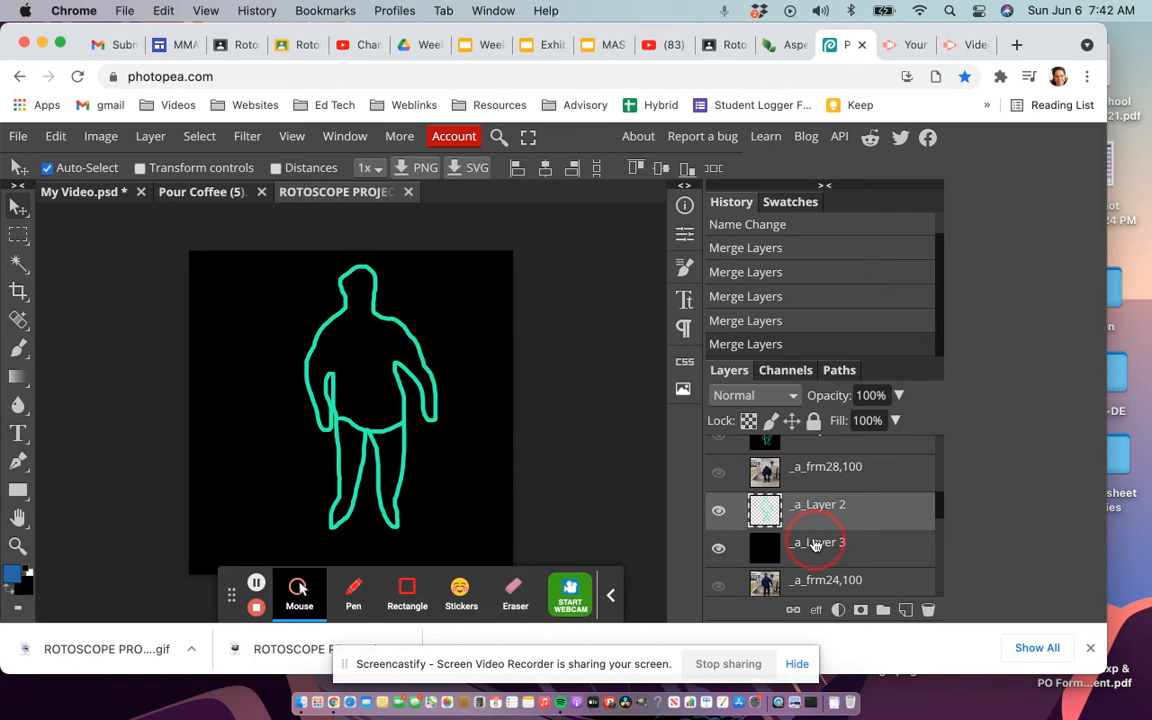
shift+click(815, 545)
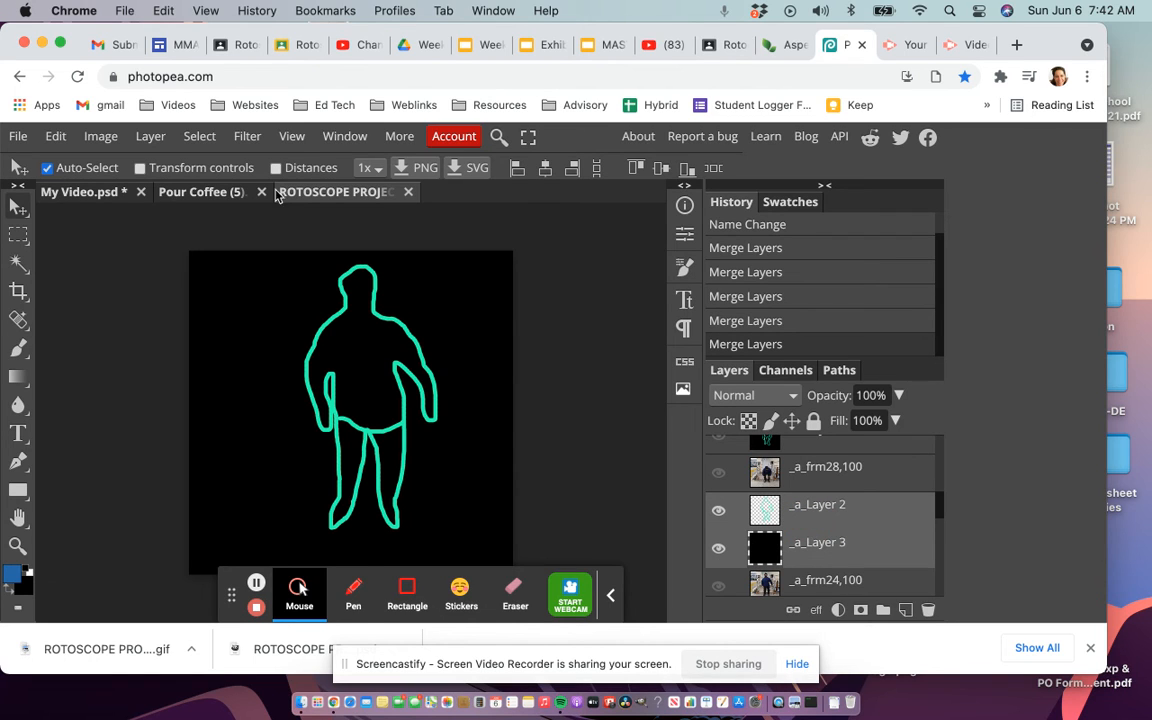
click(150, 136)
scroll(180, 500, down, 2)
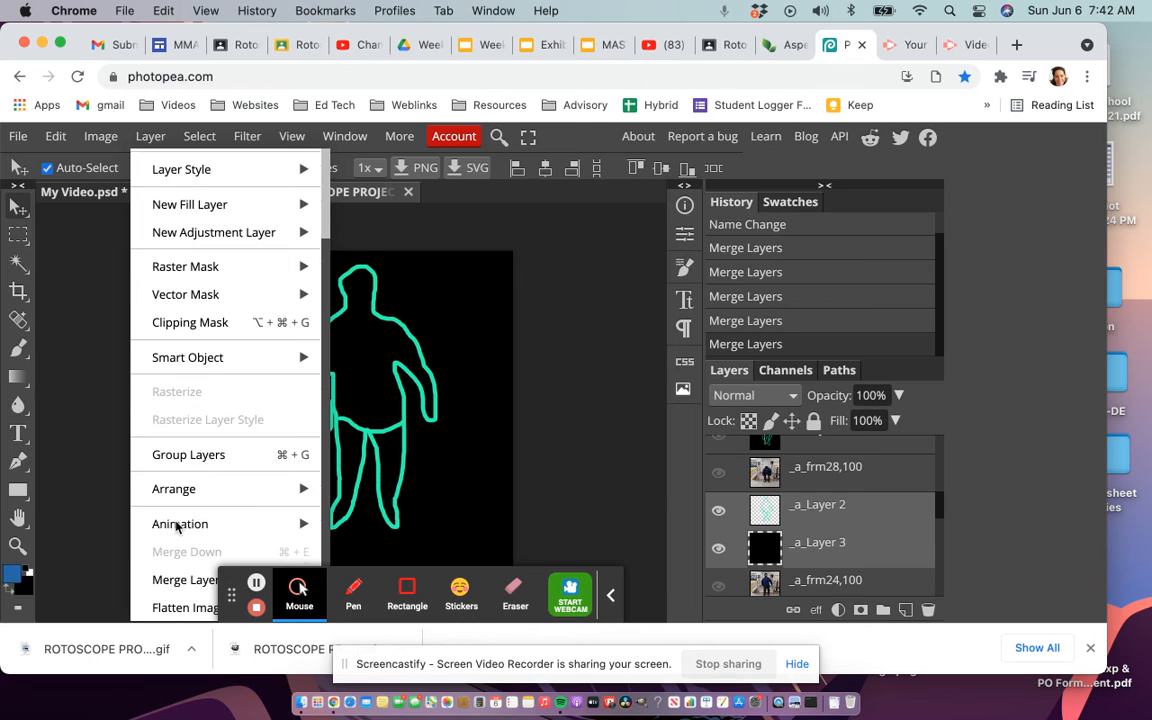
click(180, 580)
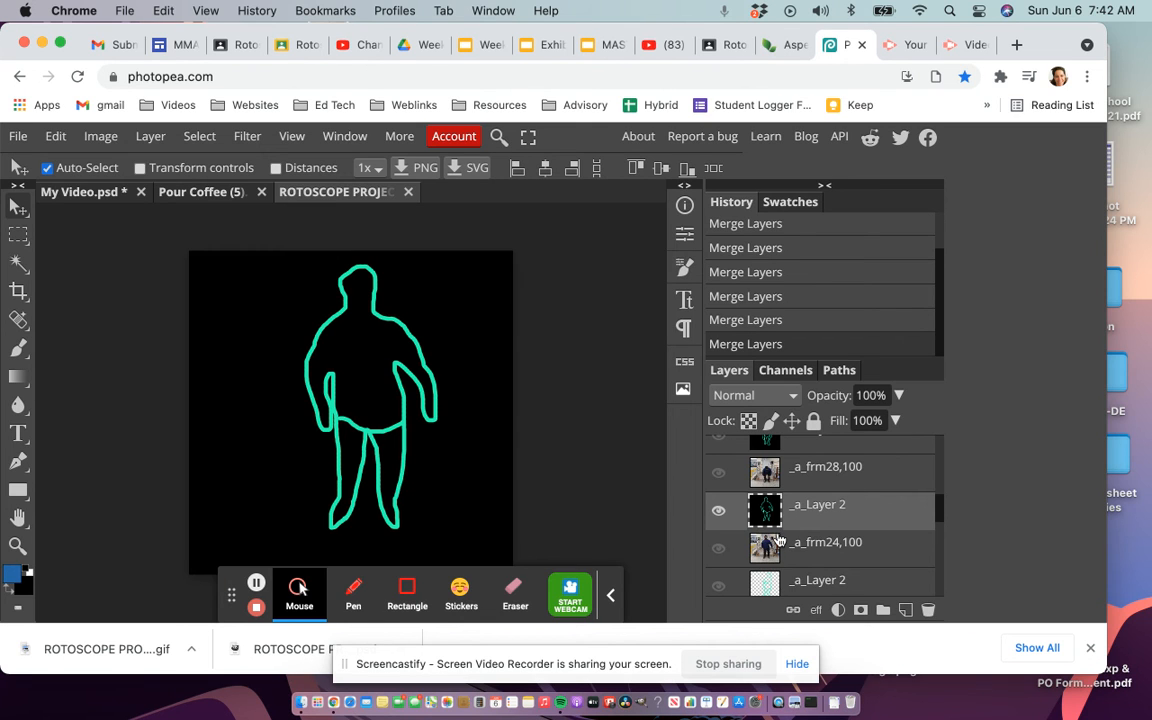
scroll(779, 540, down, 2)
scroll(779, 540, up, 1)
click(719, 462)
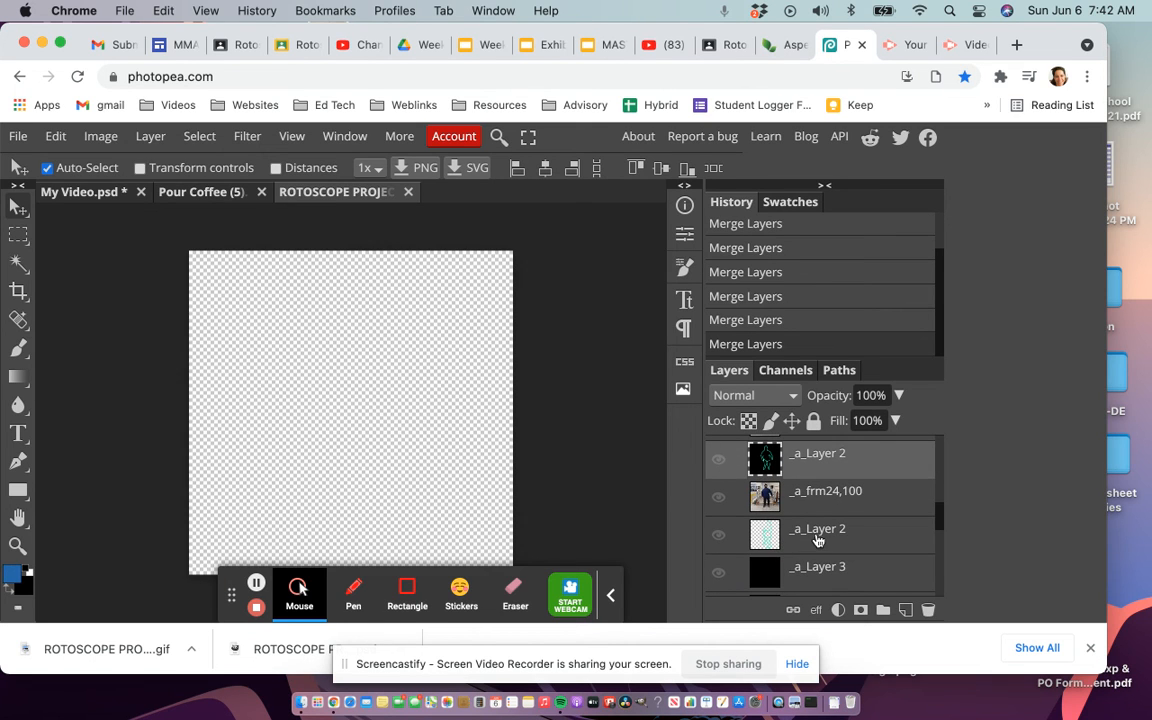
- Show and merge the outline _a_Layer 2 and the black _a_Layer 3 below _a_frm24,100, and hide the merged layer
click(820, 541)
scroll(820, 545, down, 1)
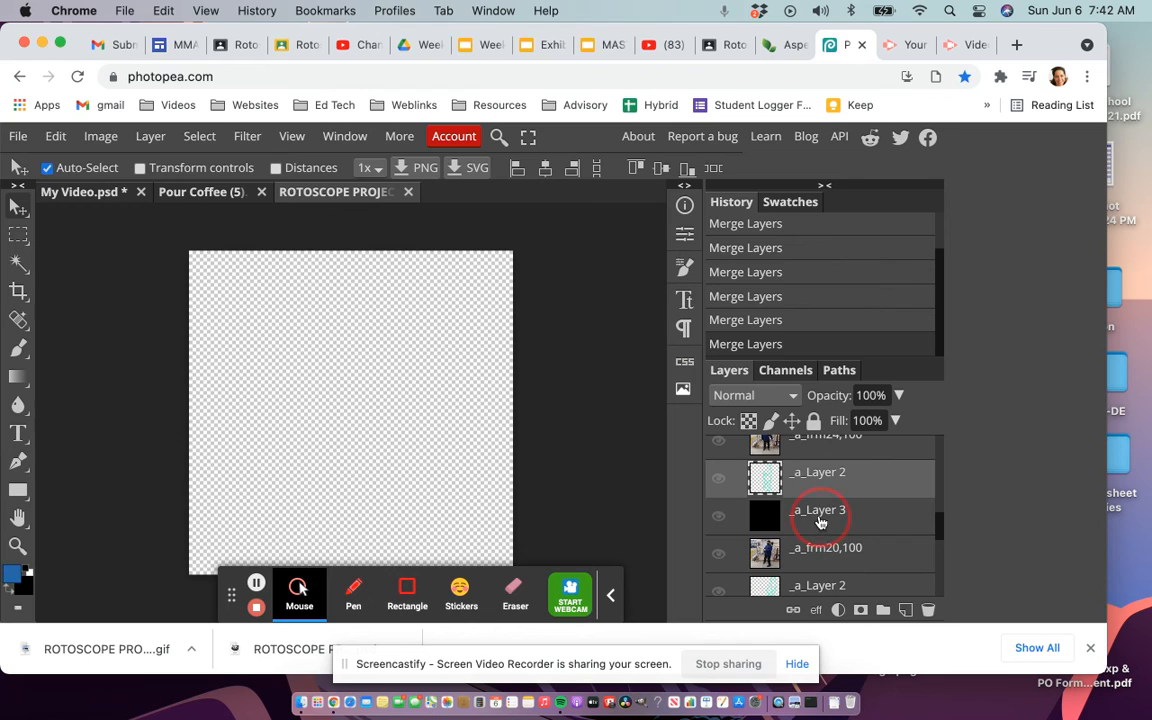
shift+click(800, 515)
click(719, 479)
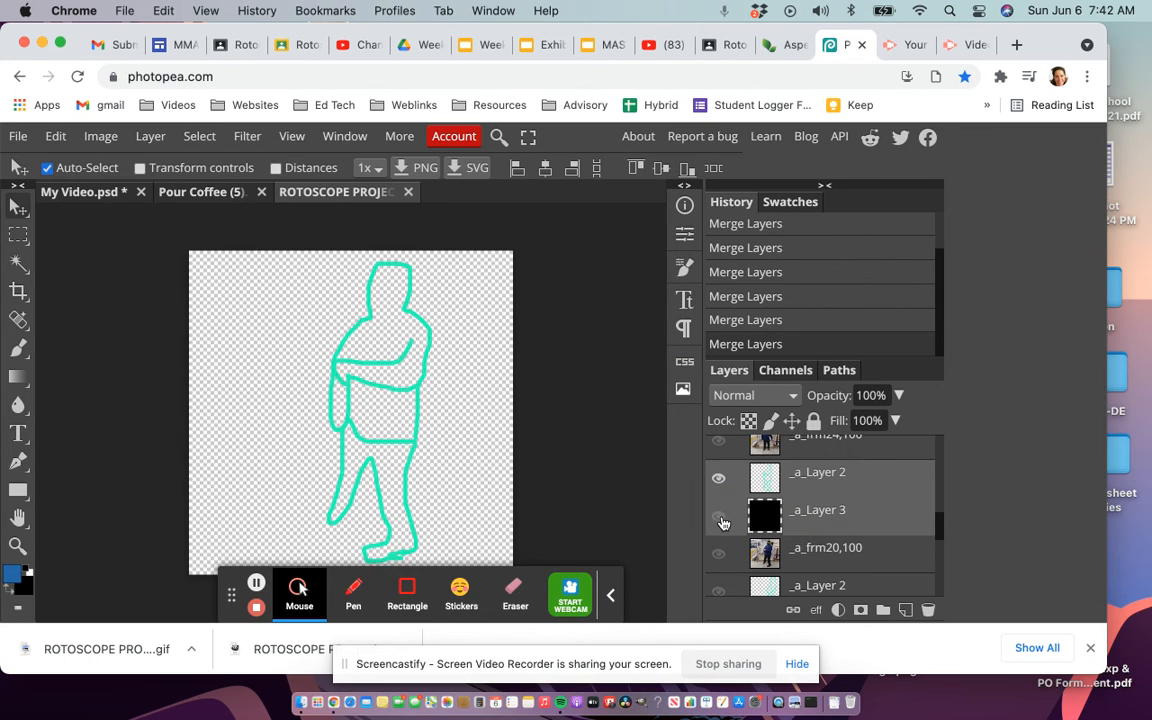
click(718, 515)
click(150, 136)
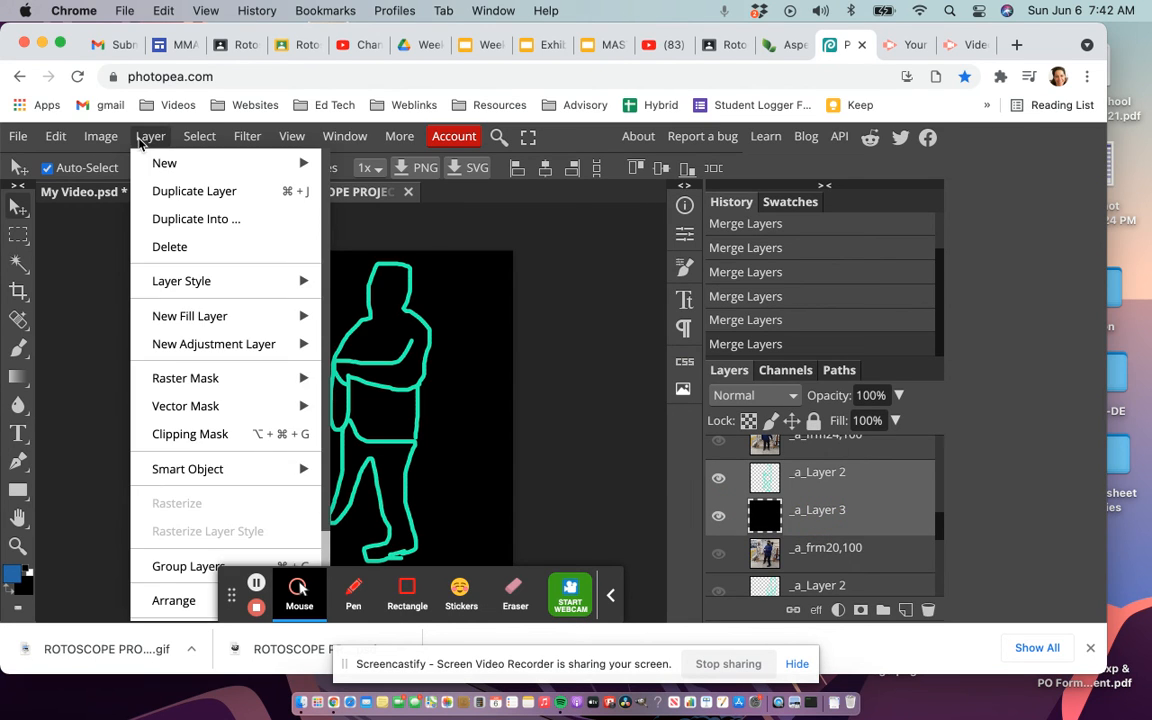
scroll(172, 551, down, 2)
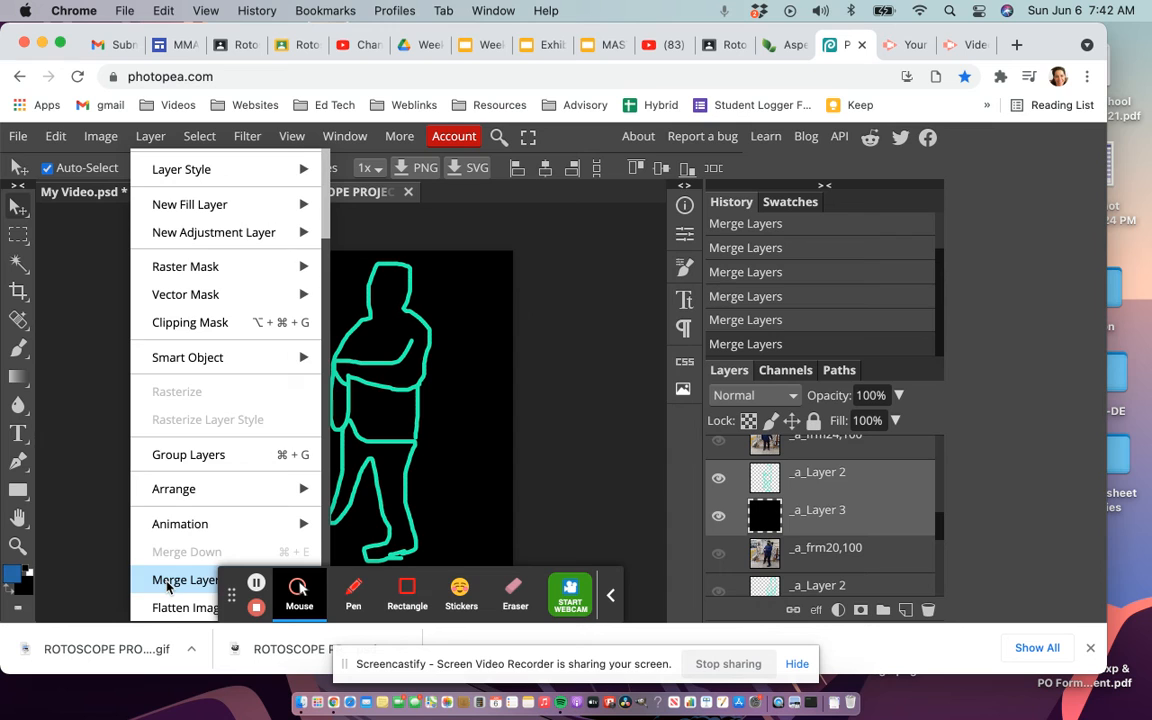
click(167, 583)
scroll(793, 499, down, 2)
scroll(793, 499, up, 1)
click(718, 465)
- Show and merge the outline _a_Layer 2 and the black _a_Layer 3 below _a_frm20,100, and hide the merged layer
scroll(812, 543, down, 1)
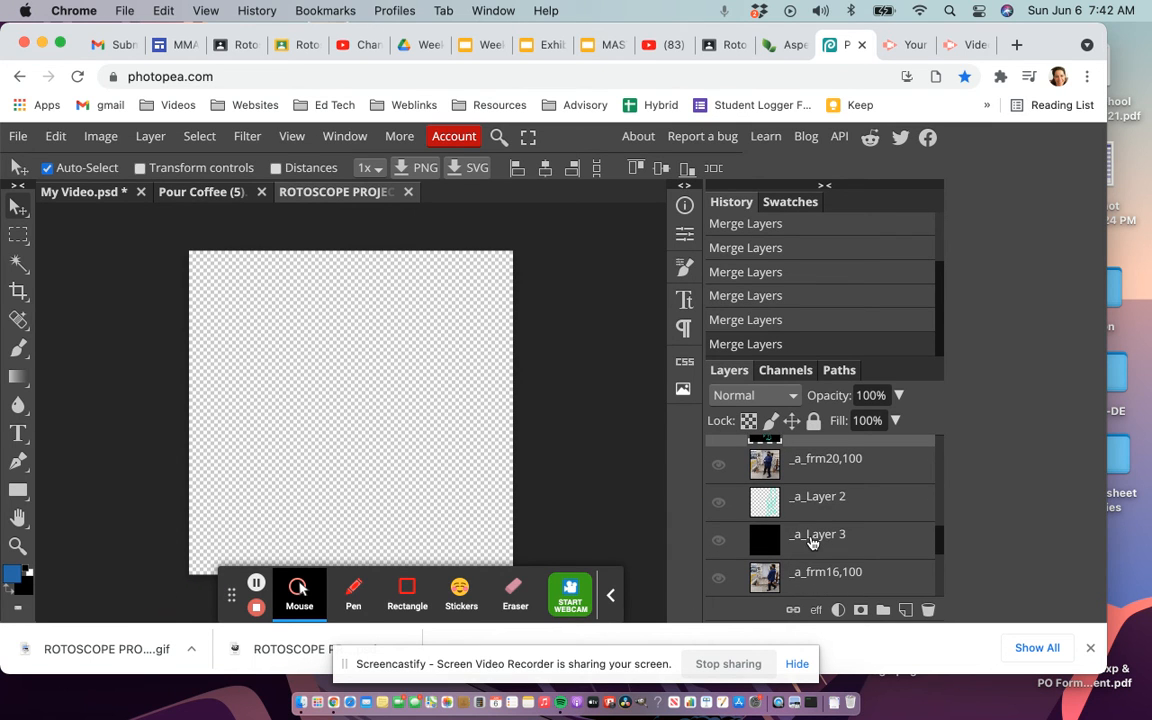
click(802, 506)
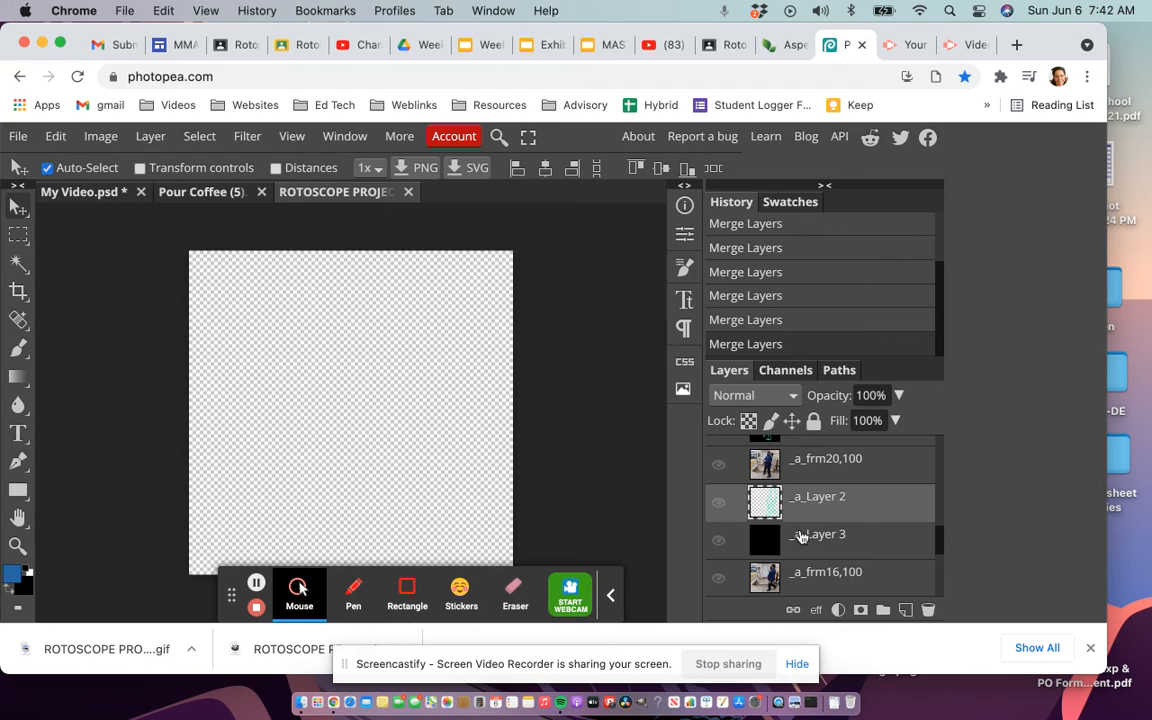
shift+click(802, 535)
click(718, 502)
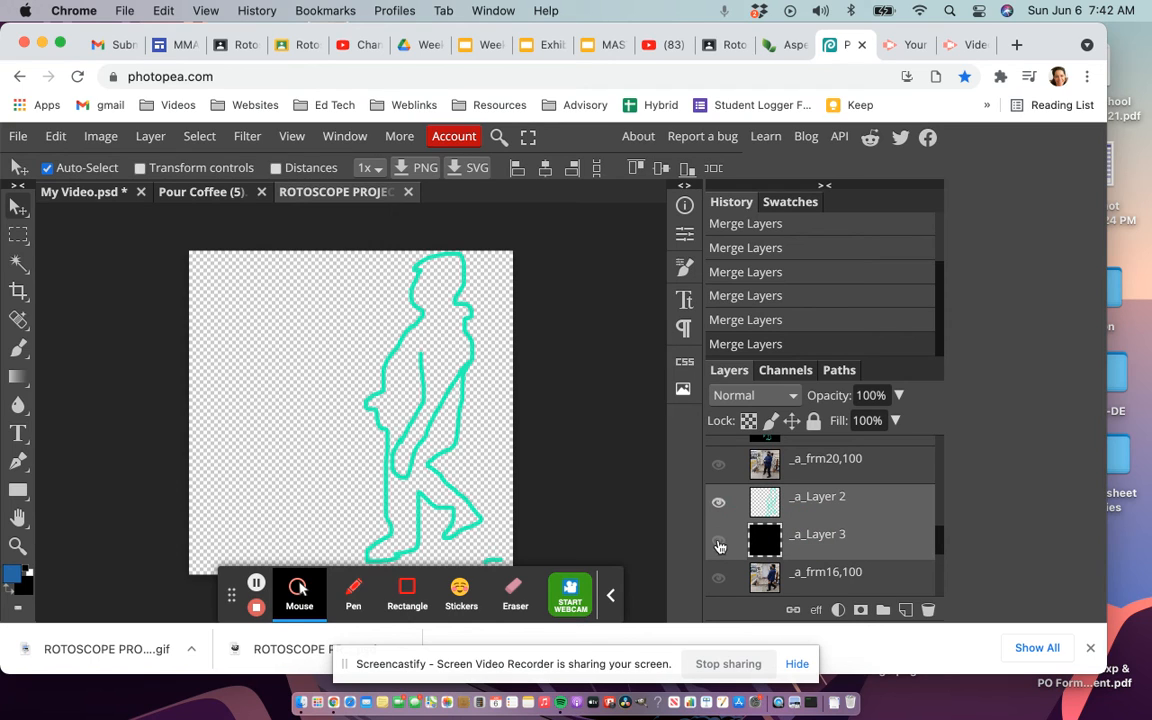
click(718, 540)
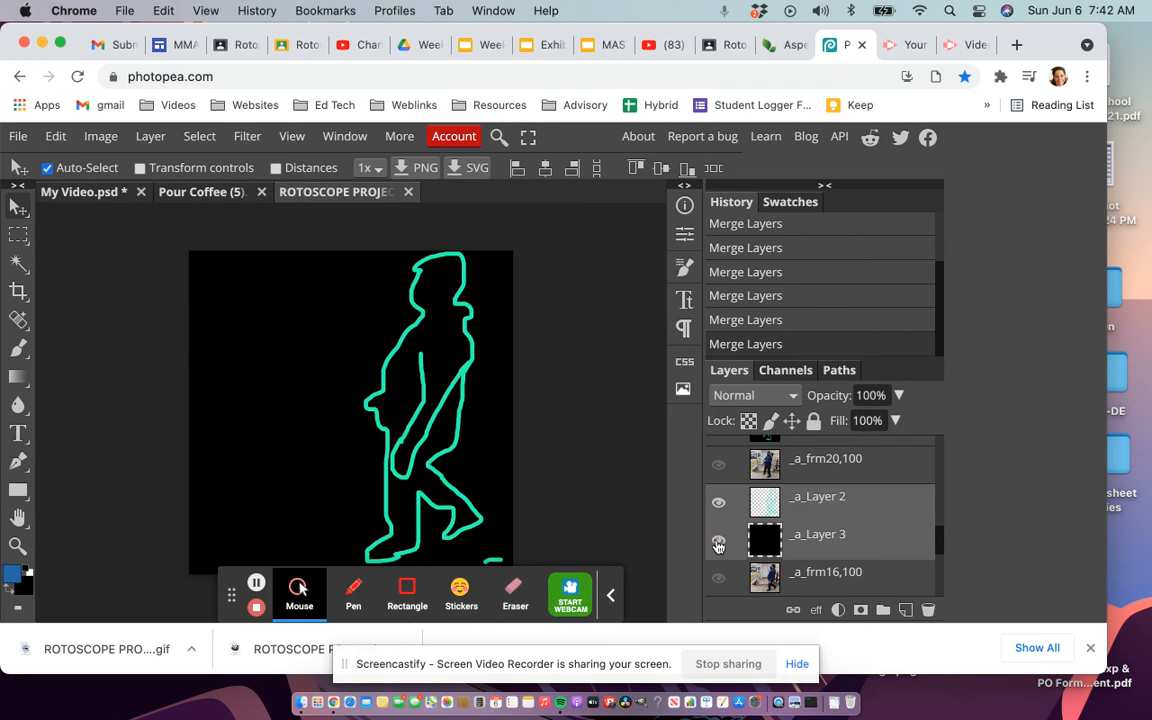
click(150, 136)
scroll(160, 470, down, 2)
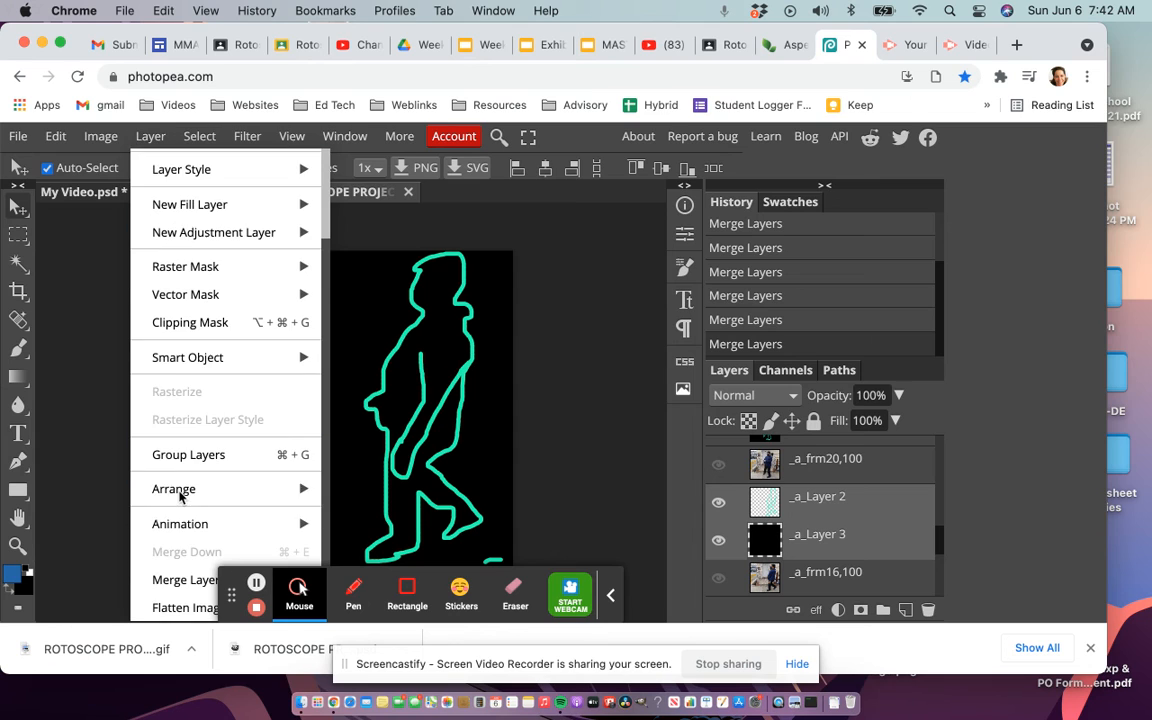
click(168, 588)
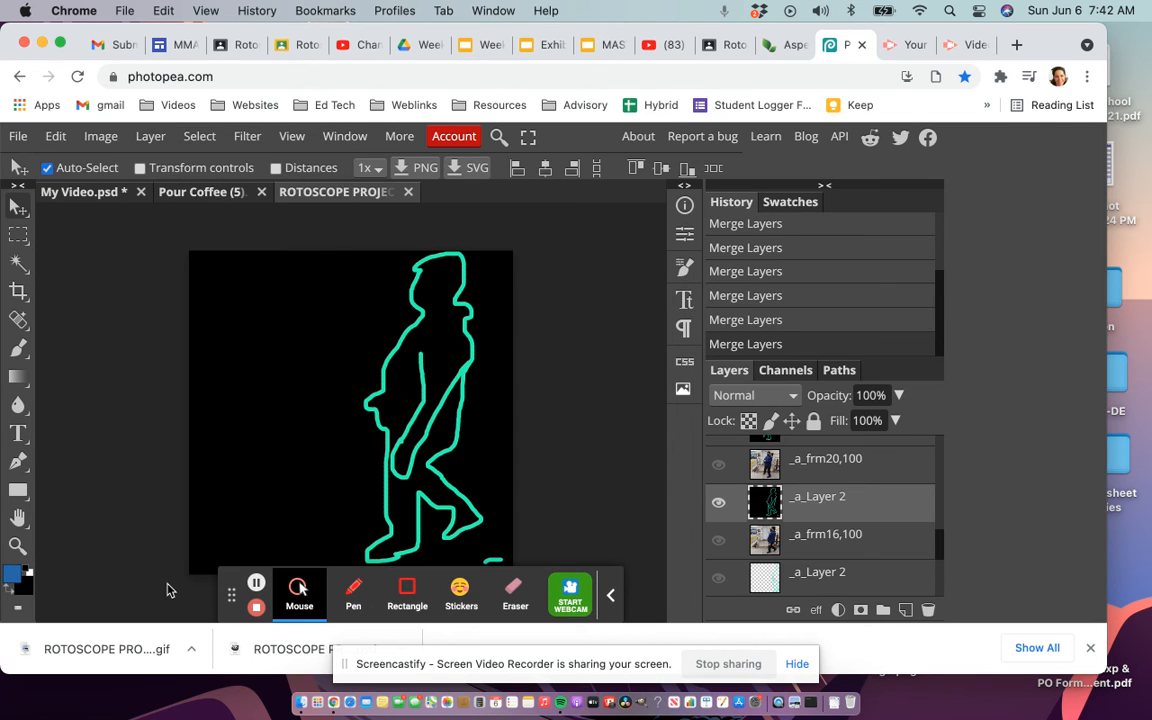
click(718, 502)
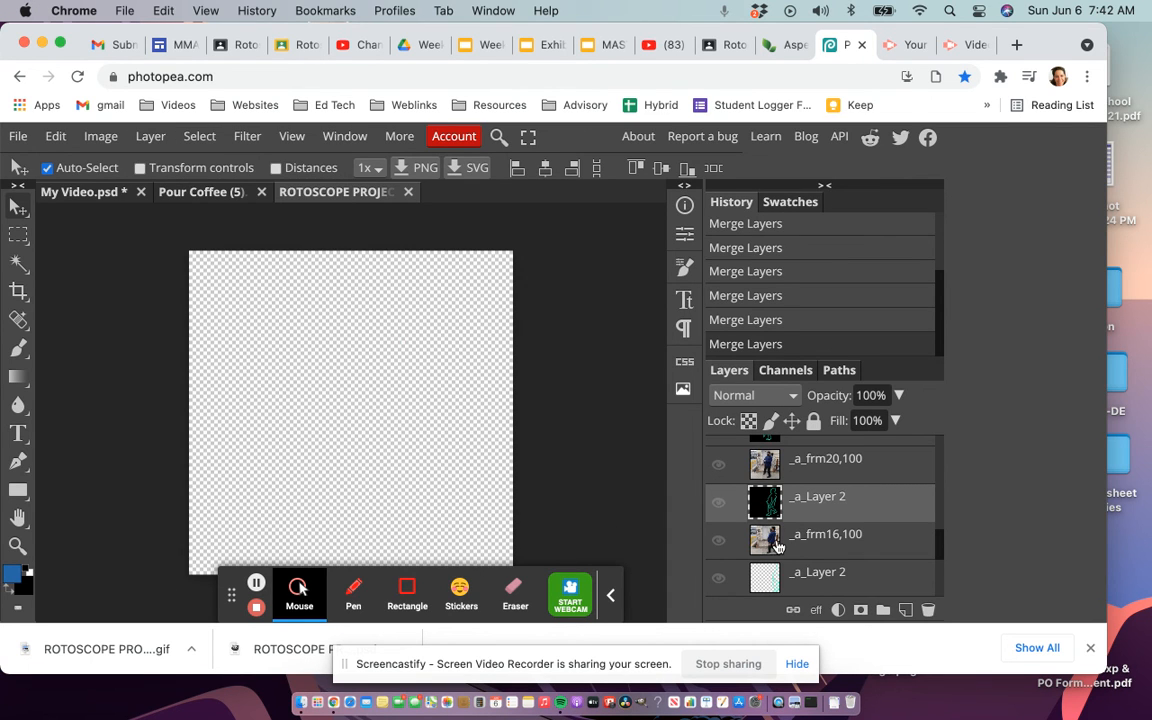
- Show the outline _a_Layer 2 and the black _a_Layer 3 below _a_frm16,100 and merge them into one layer
scroll(790, 510, down, 3)
click(806, 502)
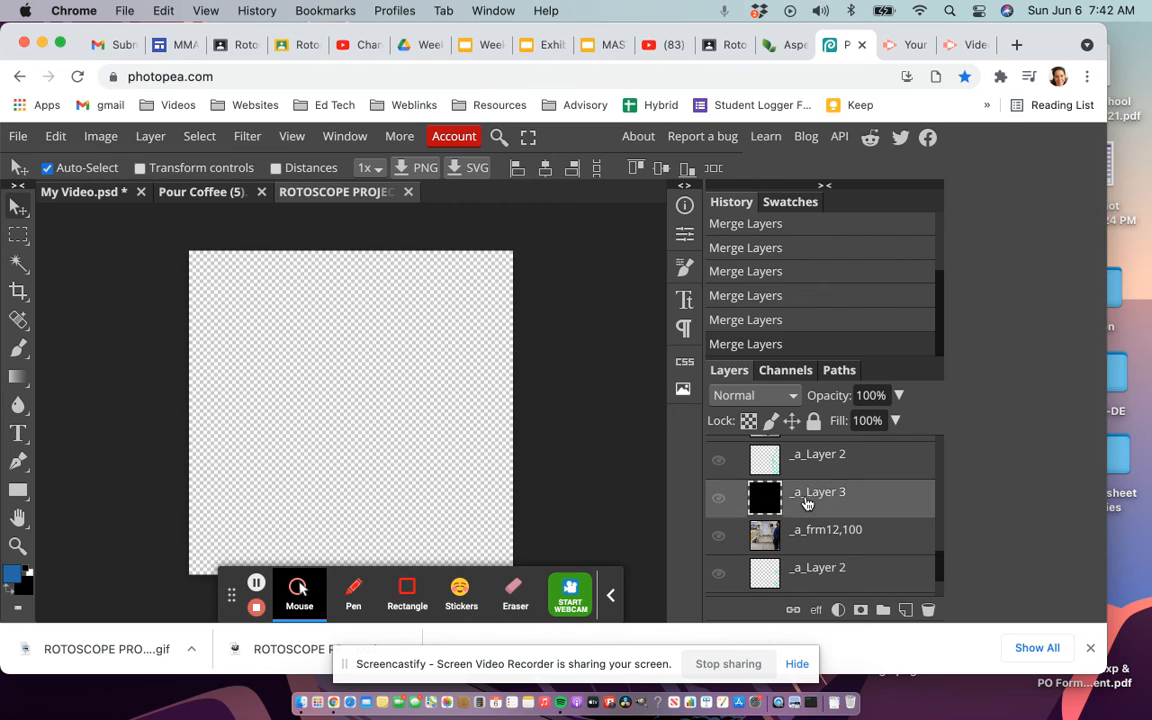
scroll(806, 510, up, 2)
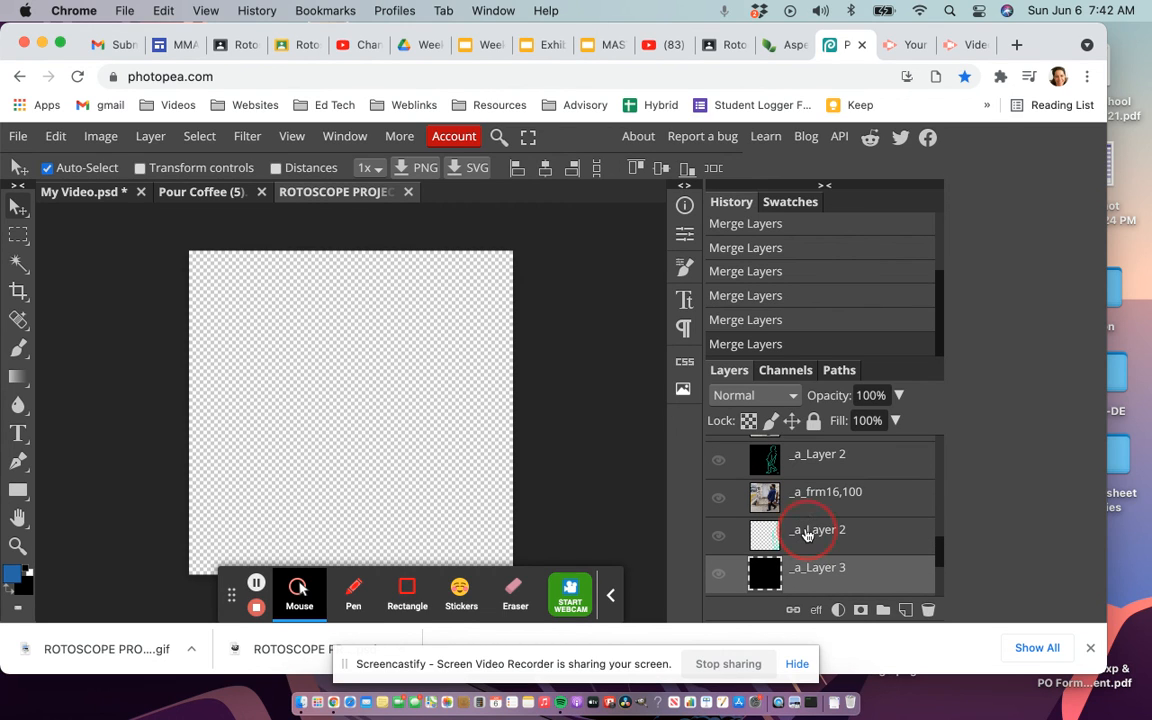
click(718, 536)
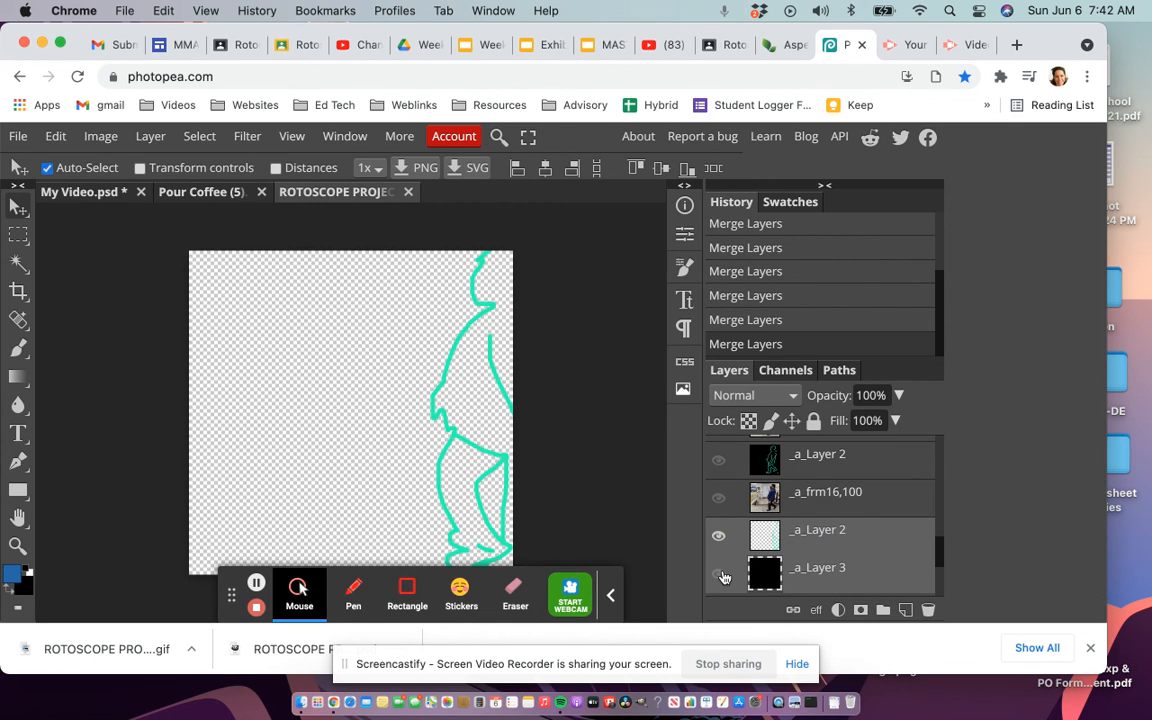
click(719, 573)
click(149, 137)
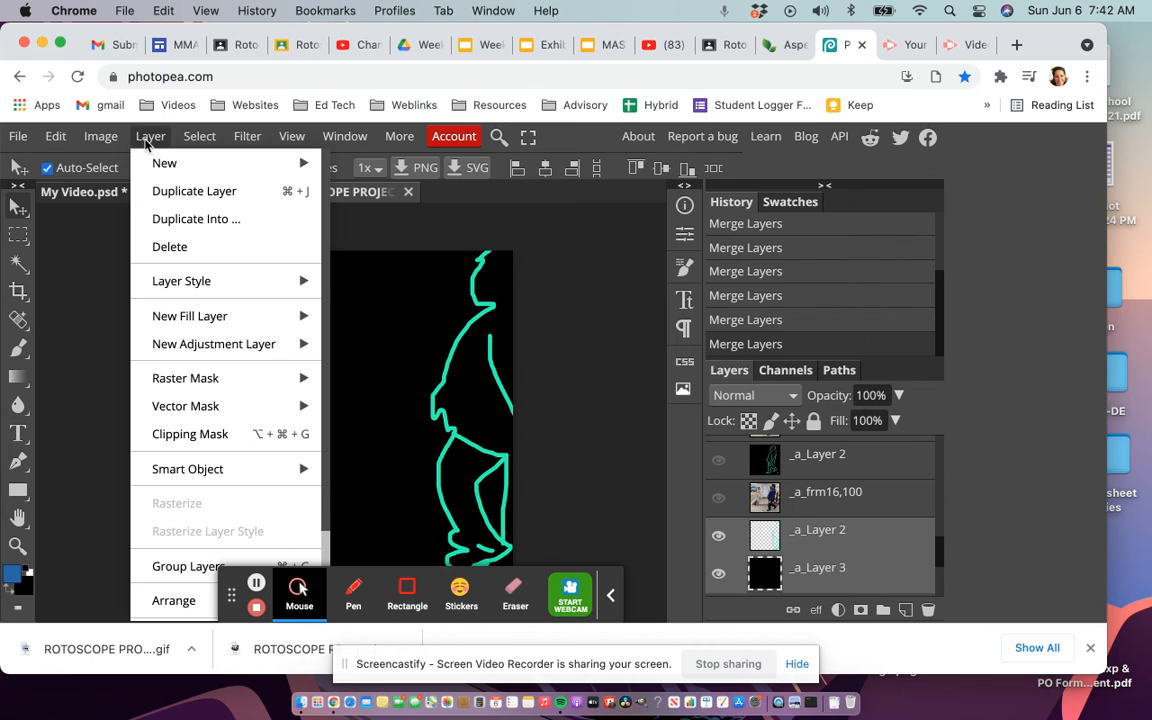
scroll(180, 500, down, 2)
click(177, 585)
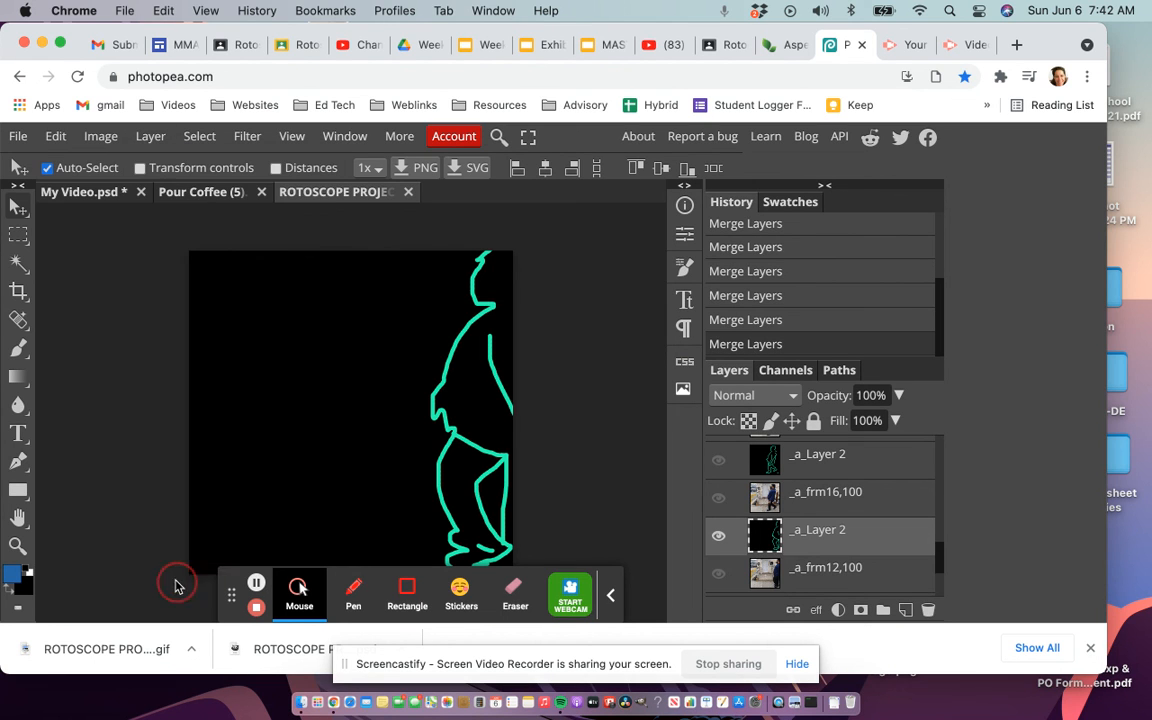
- Hide the merged _a_Layer 2 directly below _a_frm16,100
scroll(848, 535, down, 3)
scroll(848, 540, up, 1)
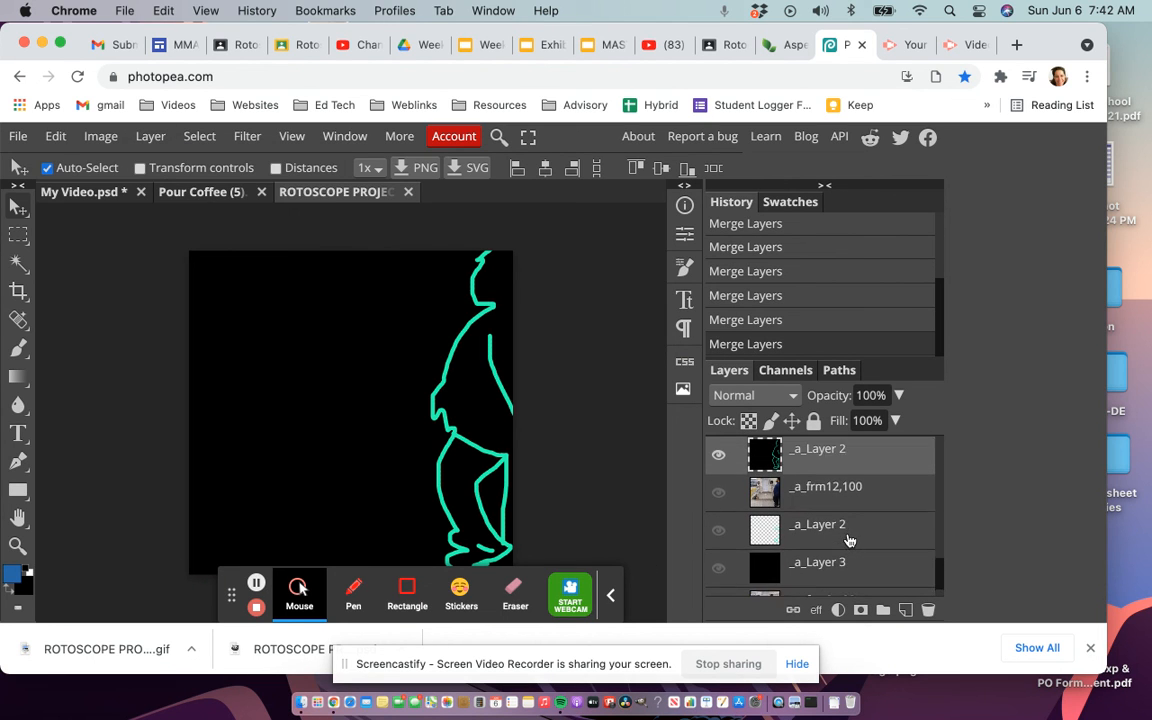
scroll(848, 540, up, 1)
click(718, 477)
- Show and merge the outline _a_Layer 2 and the black _a_Layer 3 below _a_frm12,100, and hide the merged layer
scroll(802, 548, down, 2)
click(818, 496)
shift+click(815, 542)
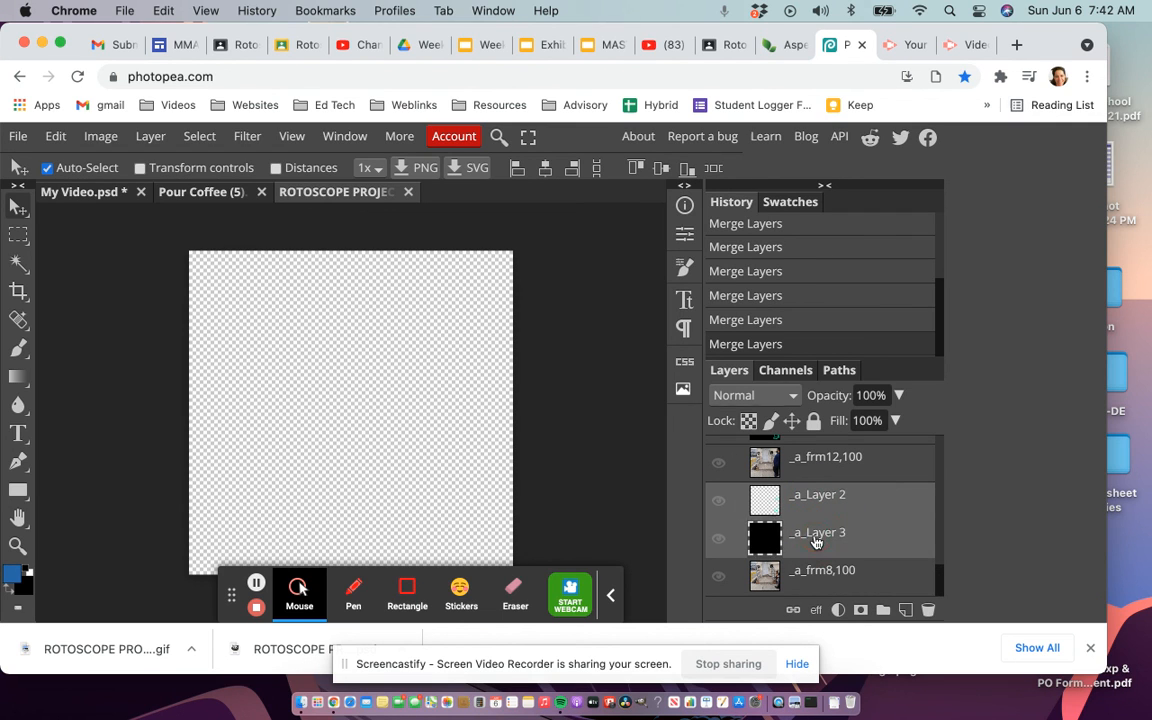
click(718, 500)
click(719, 539)
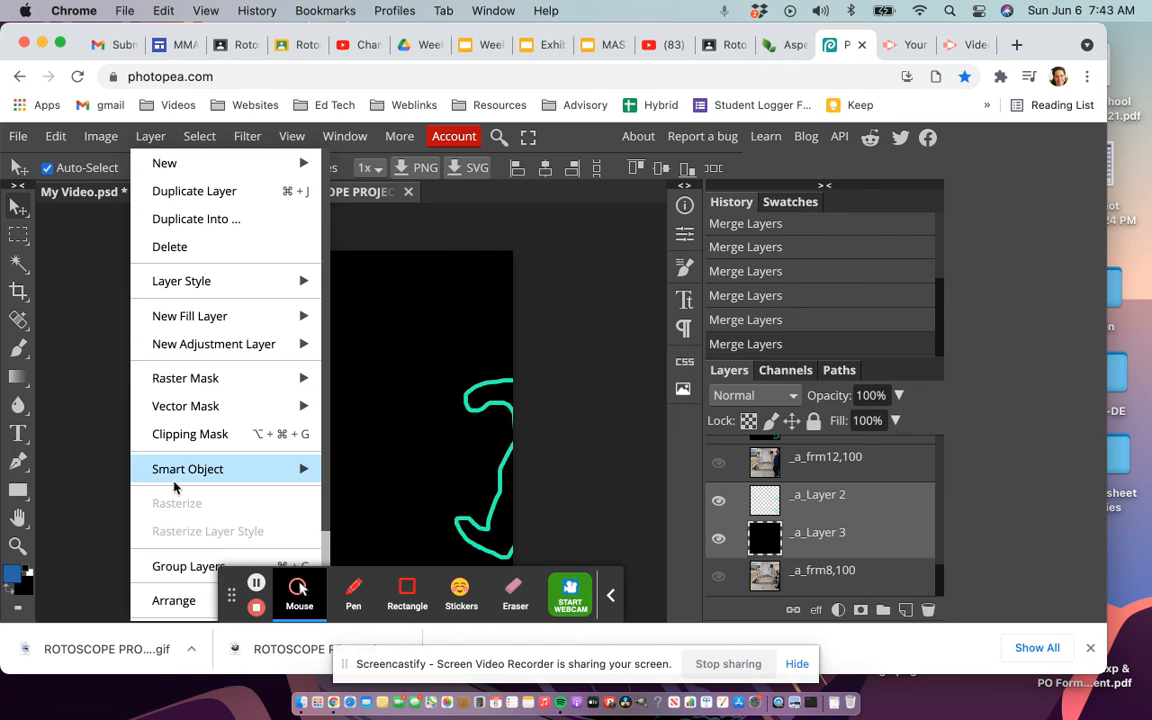
scroll(165, 480, down, 2)
click(165, 581)
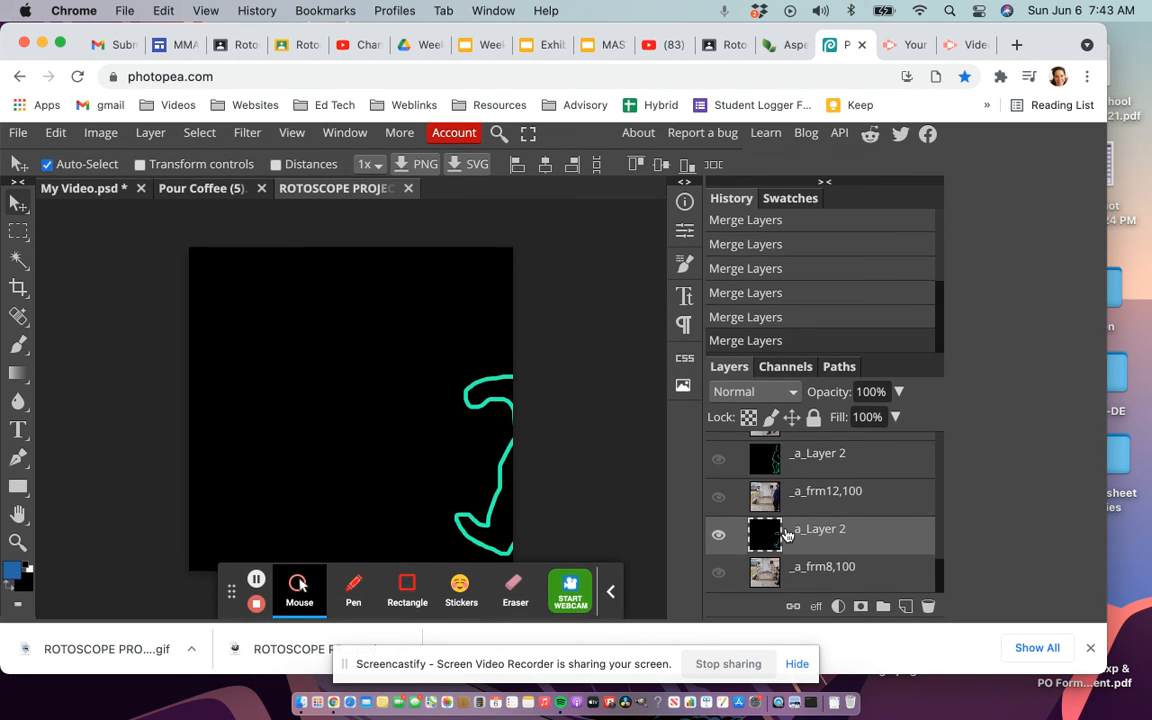
click(718, 538)
- Select the original video frame layer _a_frm44,100 near the start of the ROTOSCOPE PROJECT folder
scroll(808, 532, up, 10)
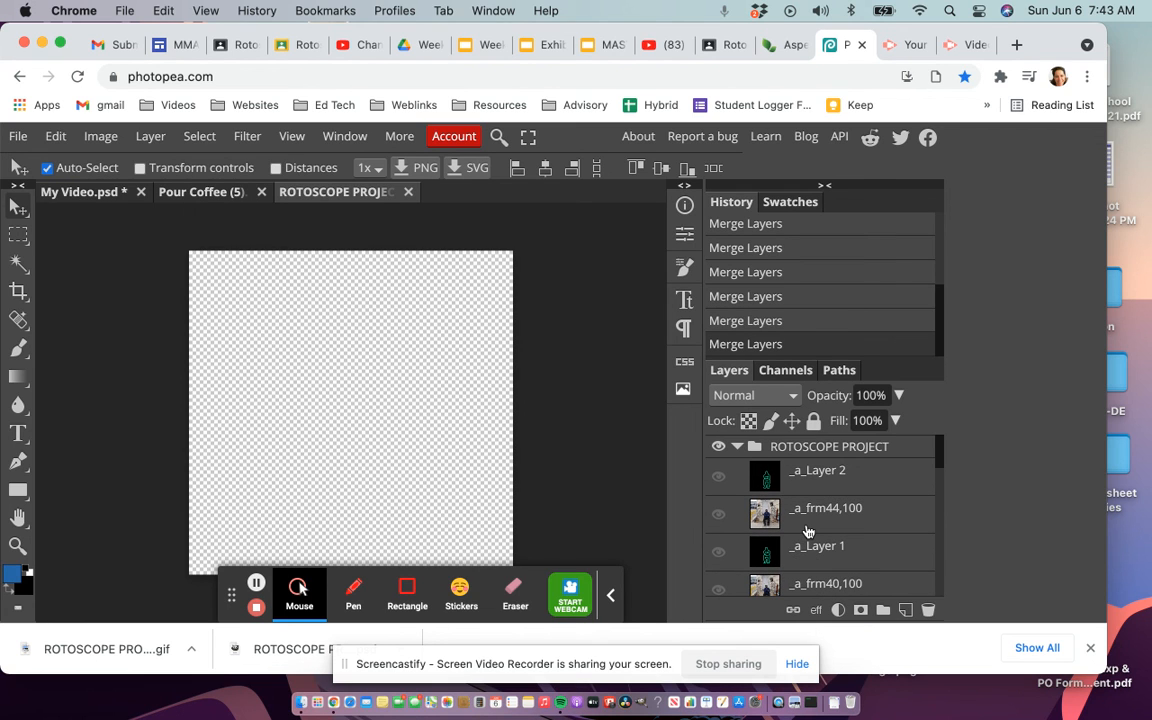
click(842, 517)
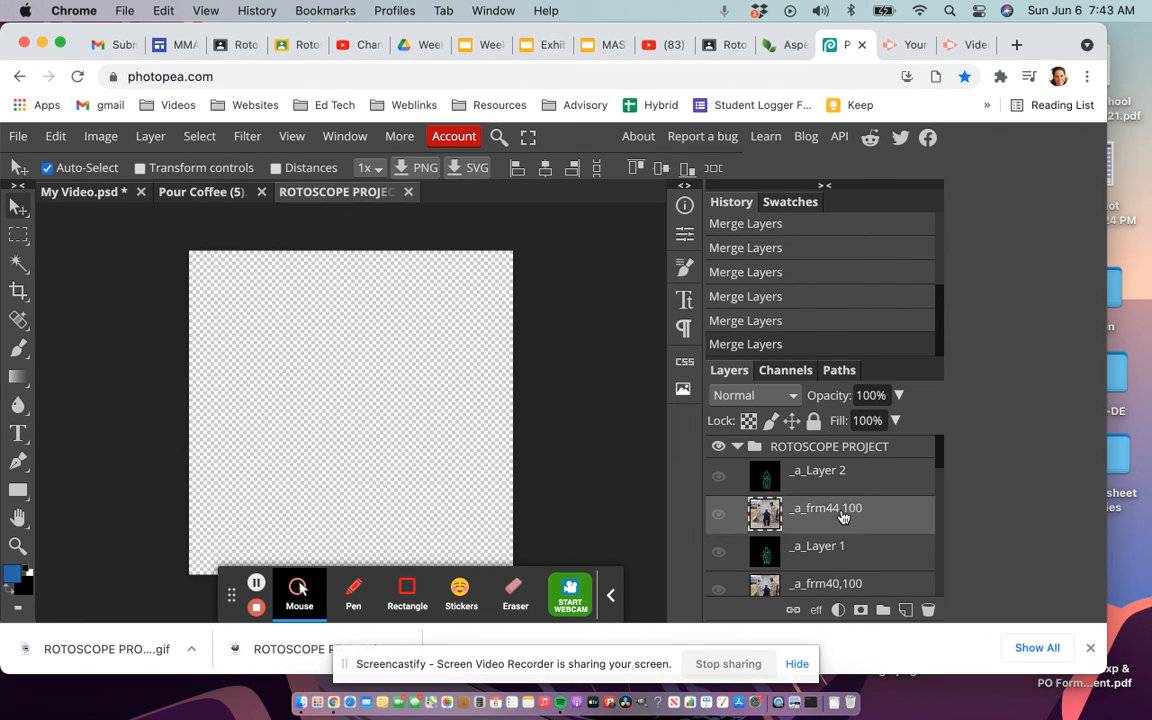